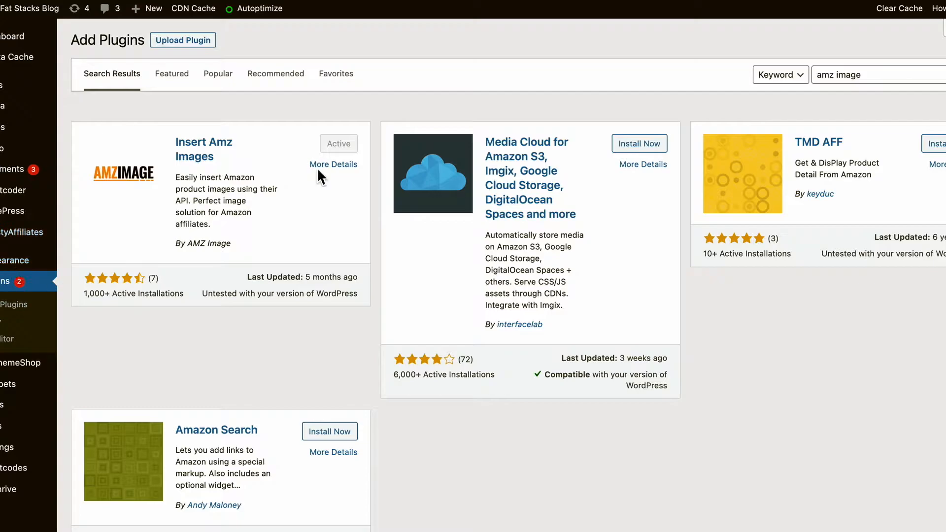
pyautogui.moveTo(896, 74); pyautogui.dragTo(816, 77)
pyautogui.click(654, 72)
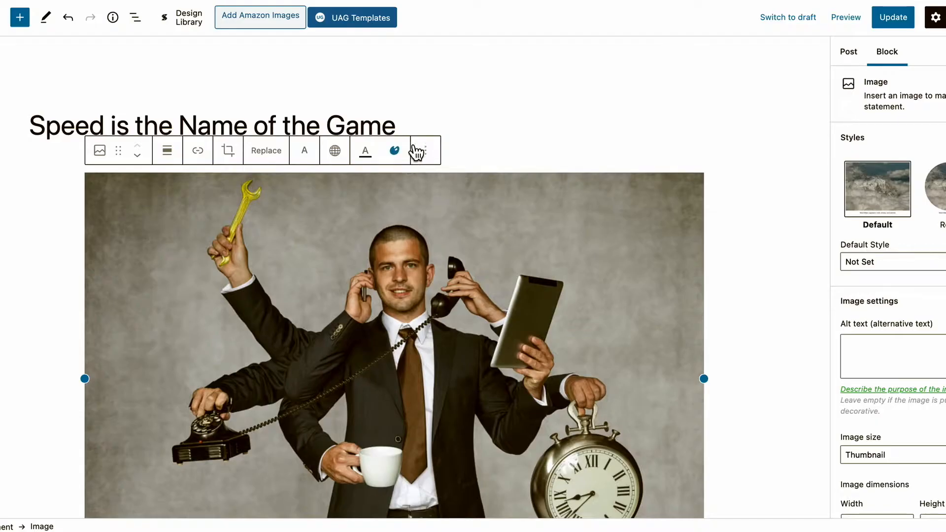
# Search the Amazon images by the keyword "desk" in the US locale and browse the matching products.
pyautogui.click(264, 24)
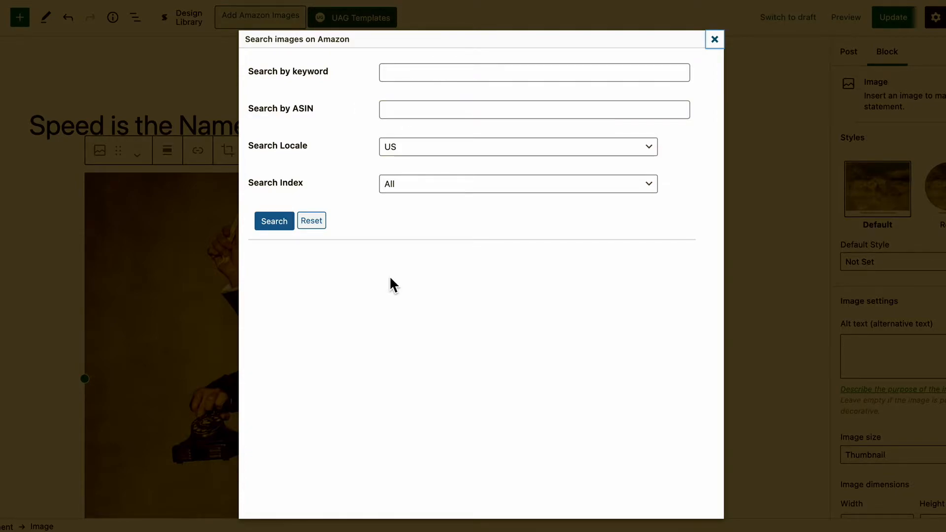
pyautogui.click(395, 74)
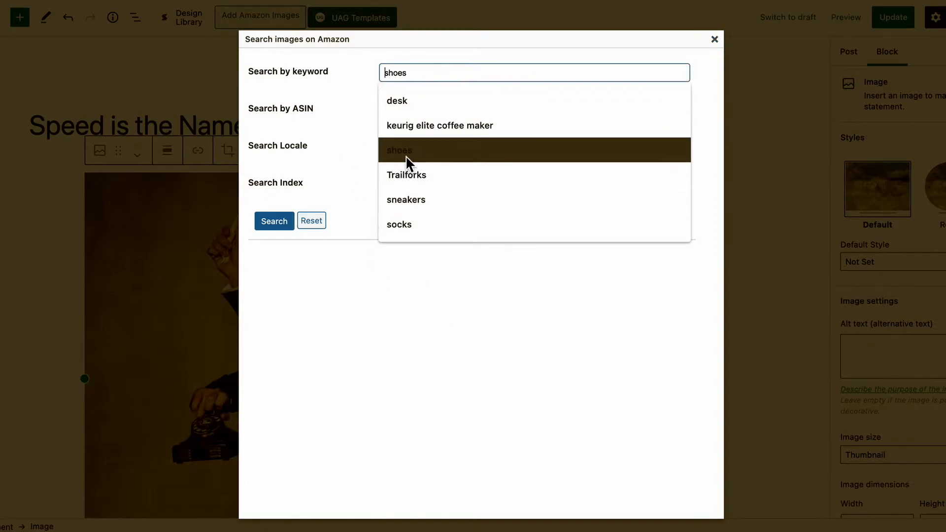
pyautogui.click(407, 104)
pyautogui.click(281, 216)
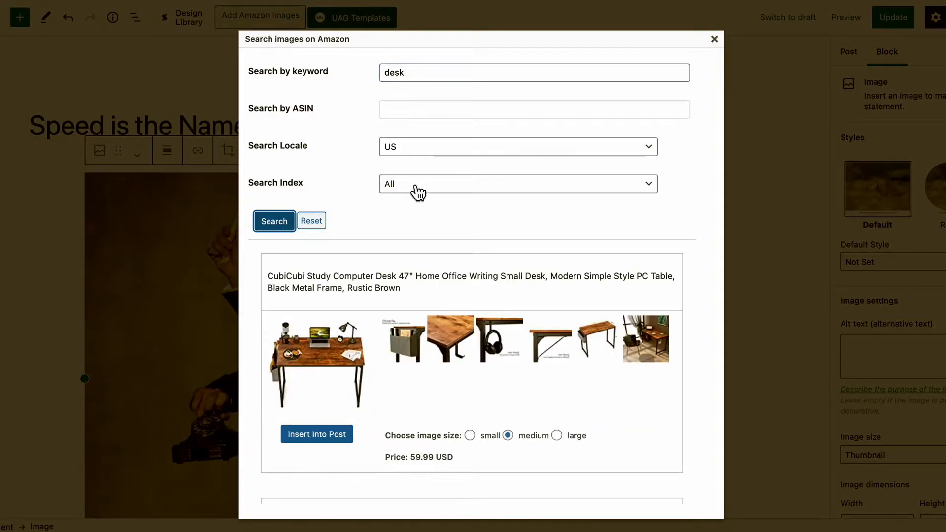
pyautogui.scroll(-5, 419, 232)
pyautogui.scroll(-10, 440, 296)
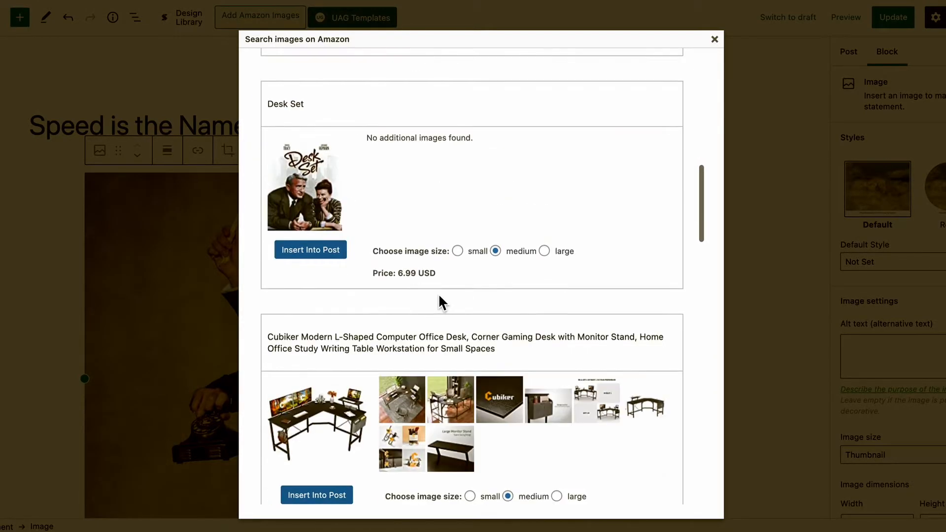
pyautogui.scroll(14, 439, 294)
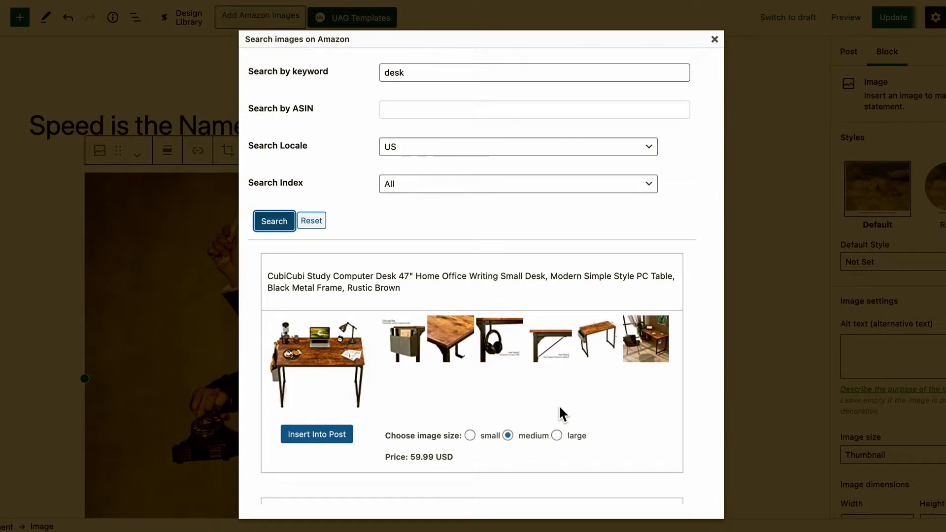
# Insert the CubiCubi Study Computer Desk image into the post at large size.
pyautogui.click(557, 436)
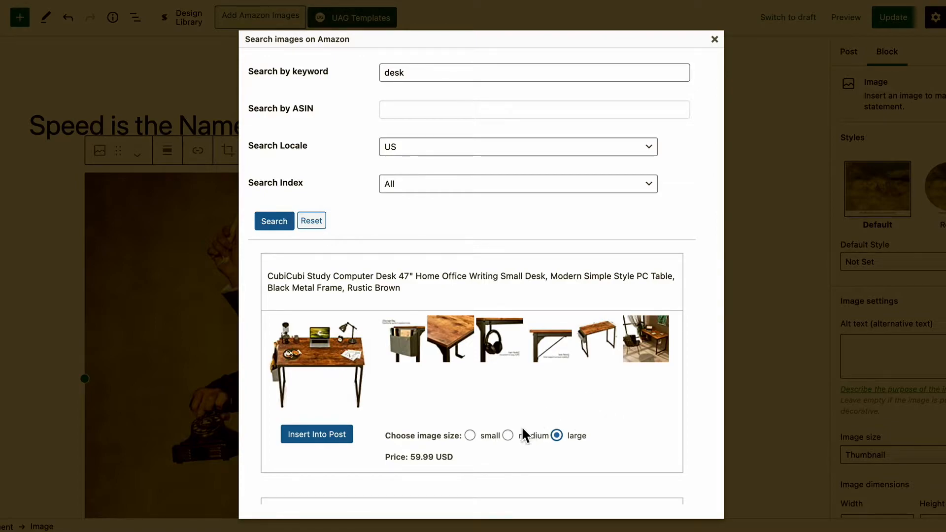
pyautogui.click(511, 438)
pyautogui.click(558, 437)
pyautogui.click(321, 441)
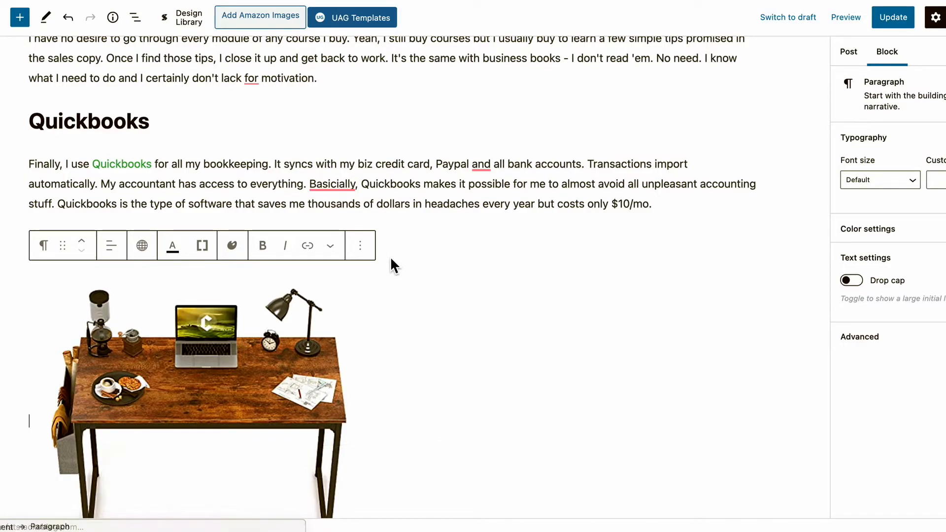
# Add an empty paragraph below the heading "Checking stats doesn't make you more money".
pyautogui.scroll(20, 394, 267)
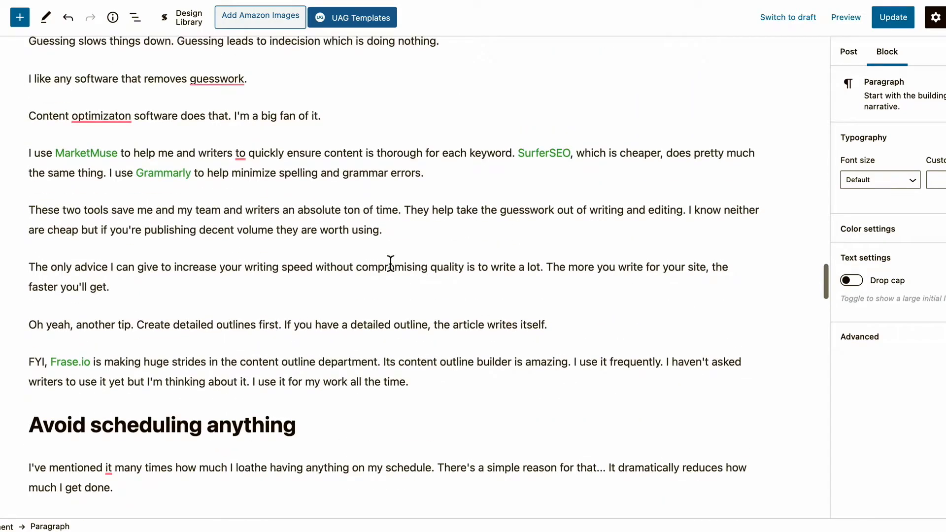
pyautogui.click(506, 147)
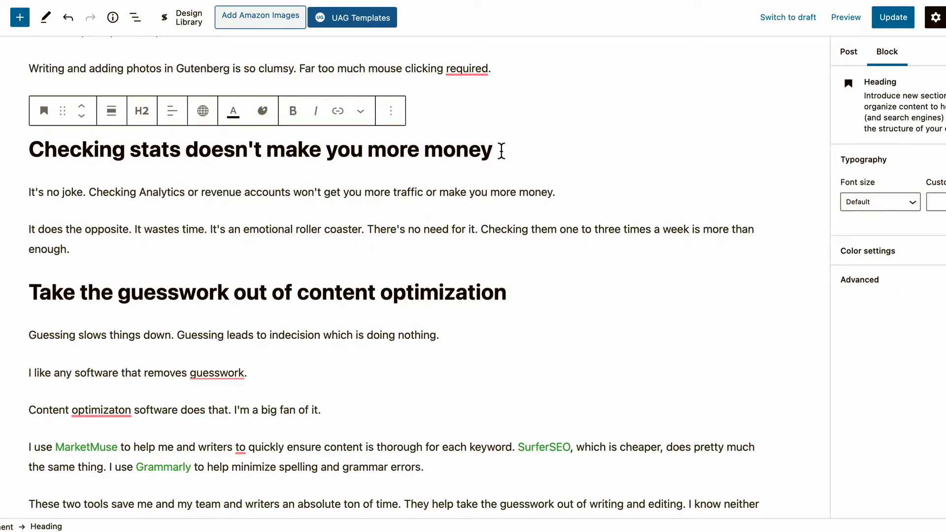
pyautogui.press('Return')
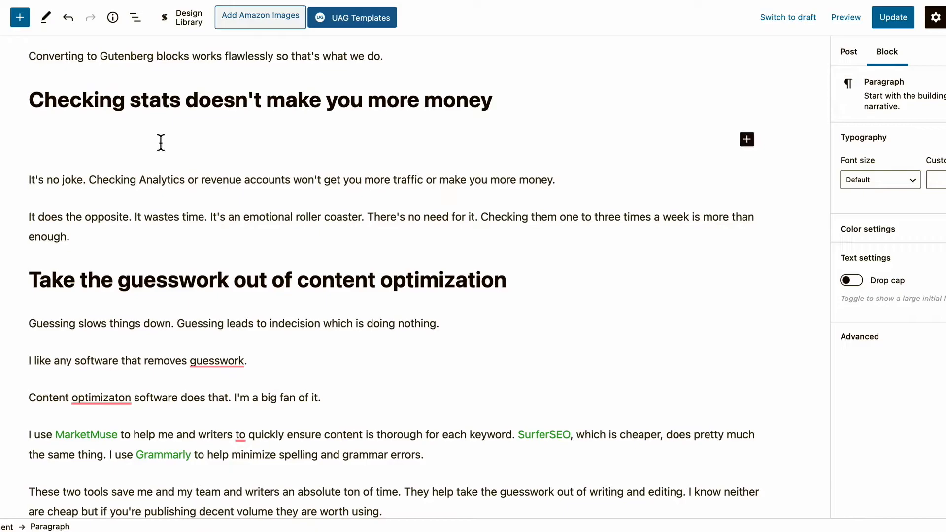
# Center the paragraph holding the desk image at the end of the post.
pyautogui.scroll(-20, 181, 241)
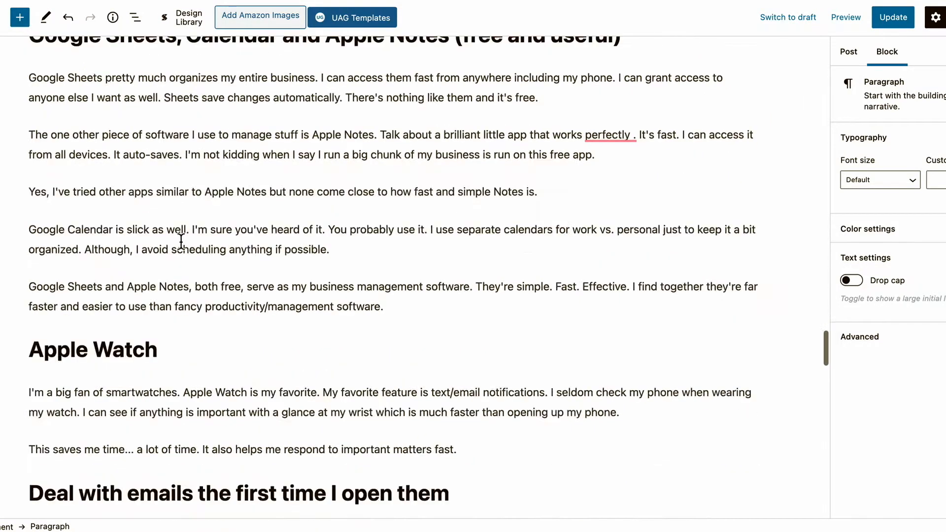
pyautogui.scroll(-5, 181, 240)
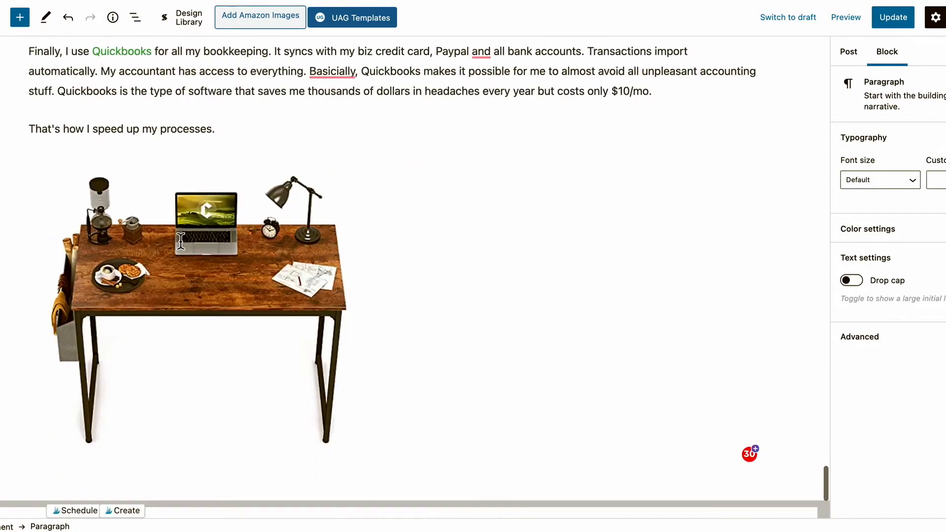
pyautogui.click(170, 213)
pyautogui.click(111, 133)
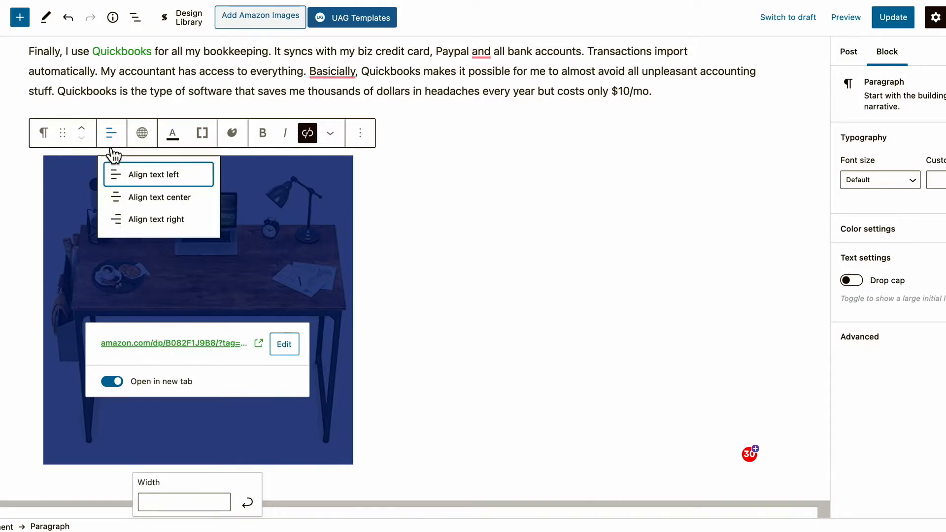
pyautogui.click(143, 197)
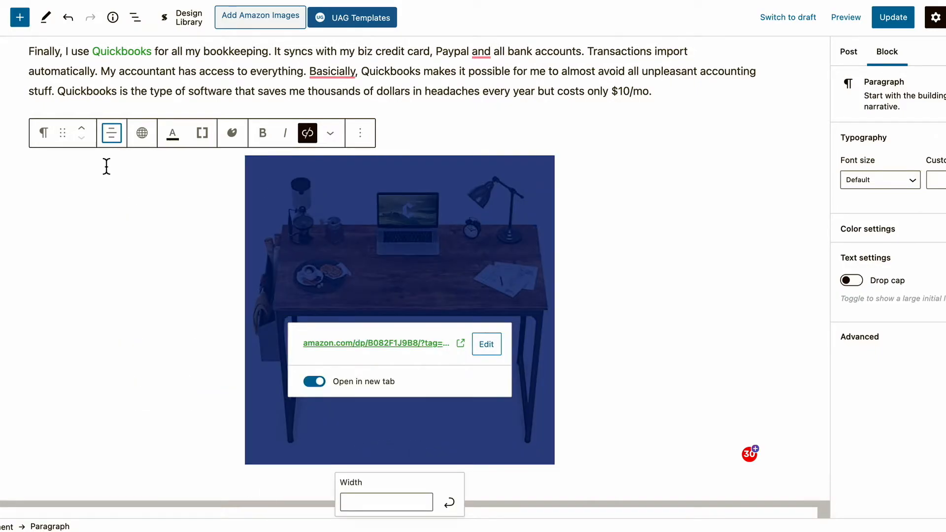
# Move the desk image block up to just above the "Automate image compression" heading and deselect it.
pyautogui.click(83, 129)
pyautogui.click(83, 130)
pyautogui.click(83, 131)
pyautogui.click(83, 130)
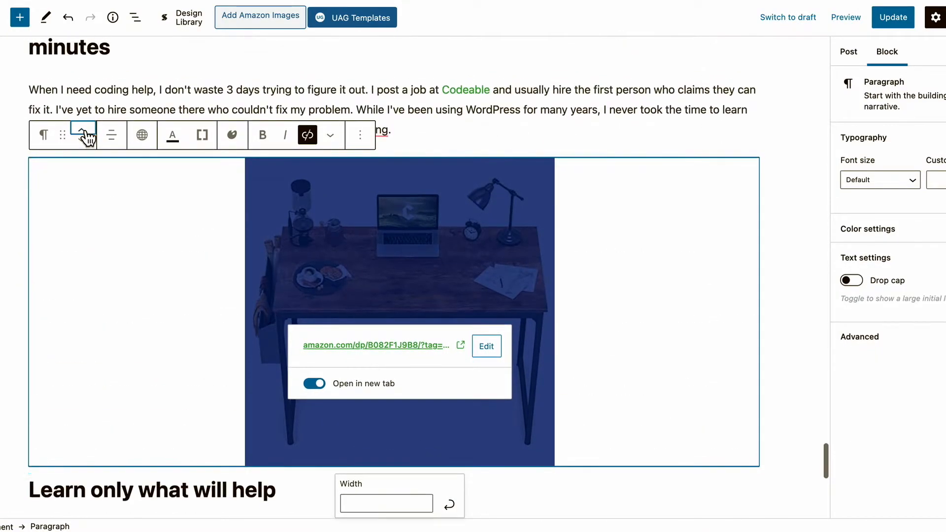
pyautogui.click(83, 131)
pyautogui.click(83, 131)
pyautogui.click(83, 130)
pyautogui.click(82, 131)
pyautogui.click(83, 131)
pyautogui.click(82, 131)
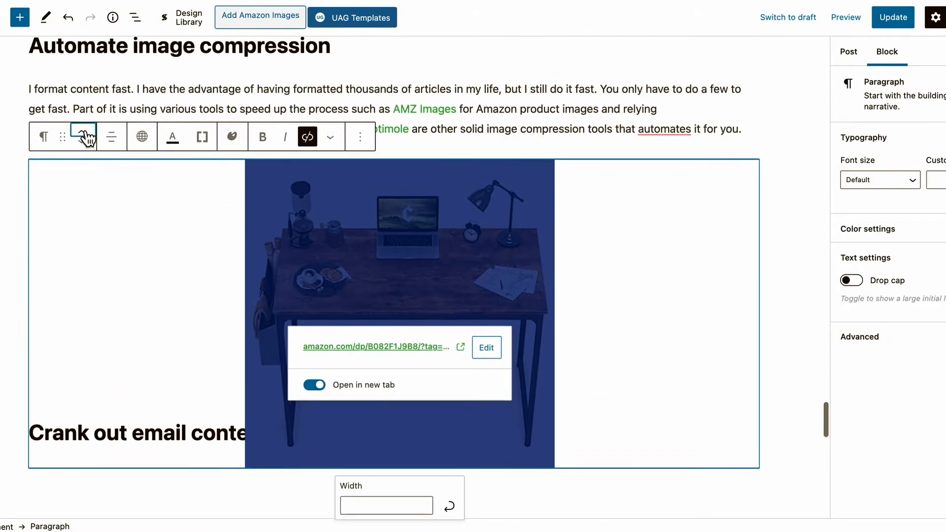
pyautogui.click(83, 131)
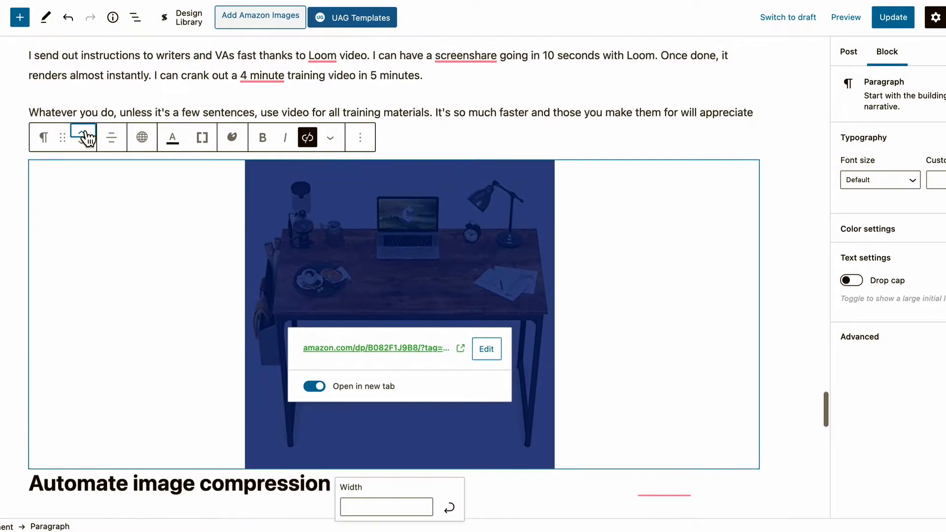
pyautogui.click(297, 113)
pyautogui.click(414, 79)
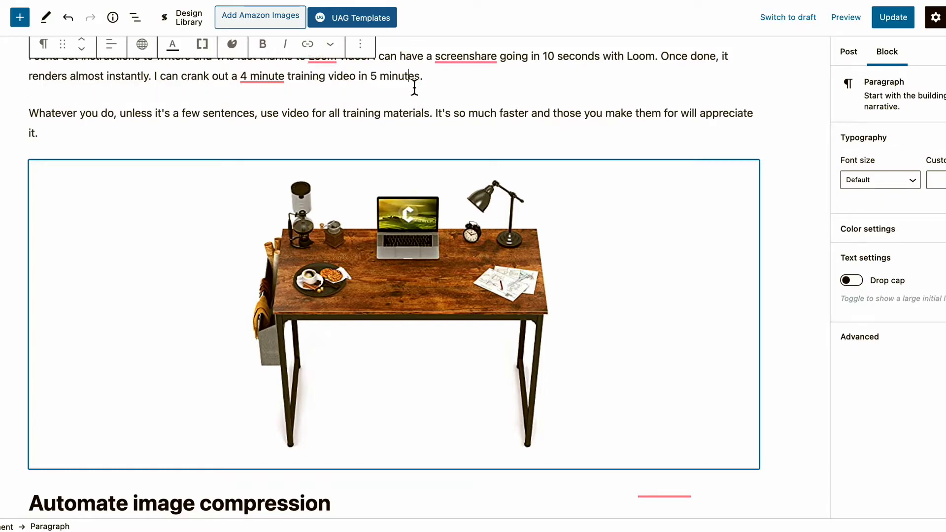
# In the classic editor post, add an empty line below the heading "Shotgun vs carpet bomb content strategies".
pyautogui.moveTo(441, 217)
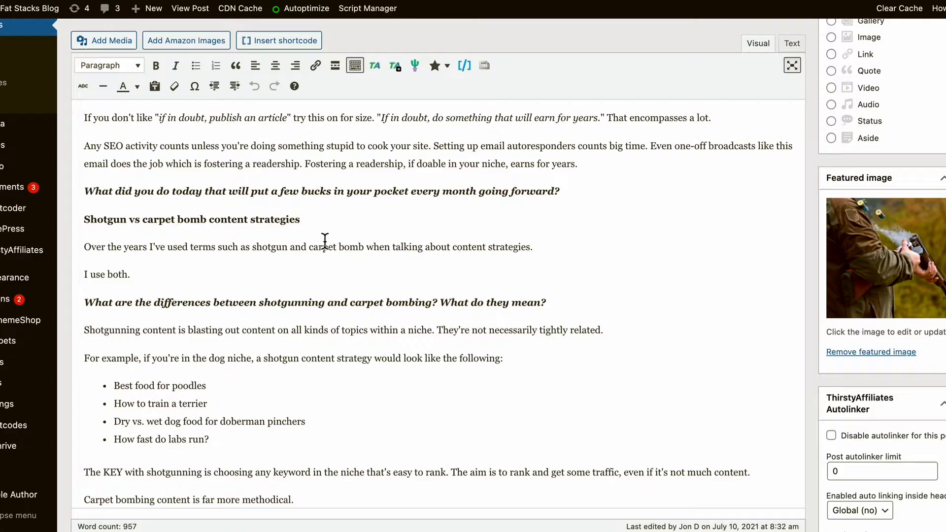
pyautogui.scroll(2, 316, 240)
pyautogui.scroll(5, 316, 240)
pyautogui.scroll(-4, 316, 242)
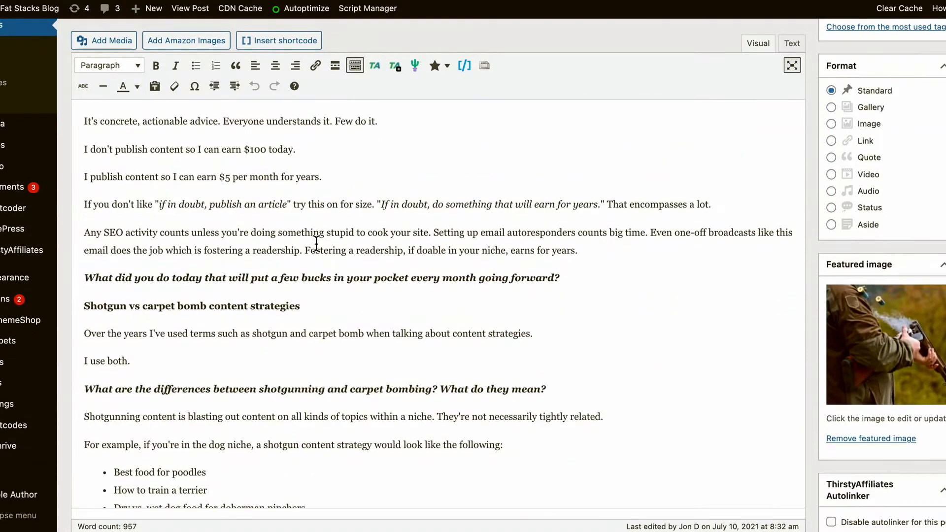
pyautogui.click(315, 306)
pyautogui.press('Return')
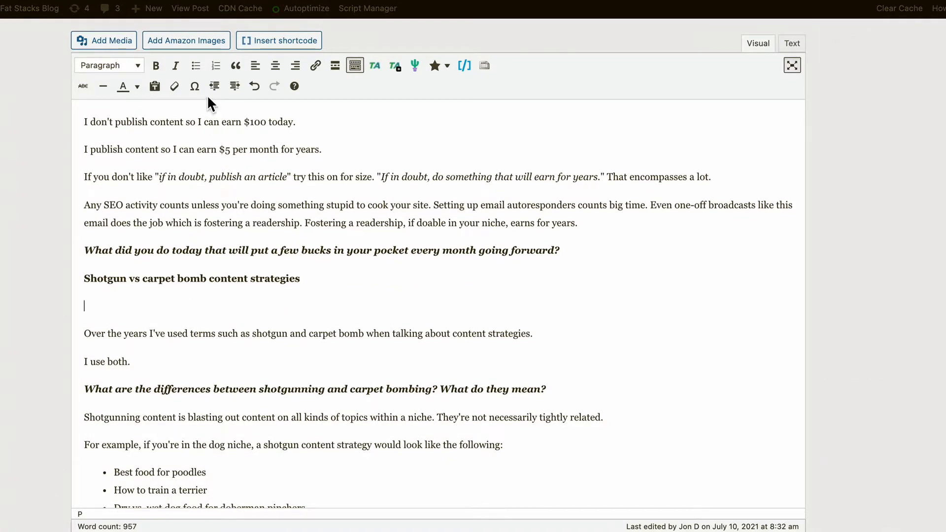
# Search the Amazon images for "desk" and insert the CubiCubi Study Computer Desk image at large size.
pyautogui.click(190, 41)
pyautogui.click(432, 78)
pyautogui.click(412, 99)
pyautogui.click(272, 224)
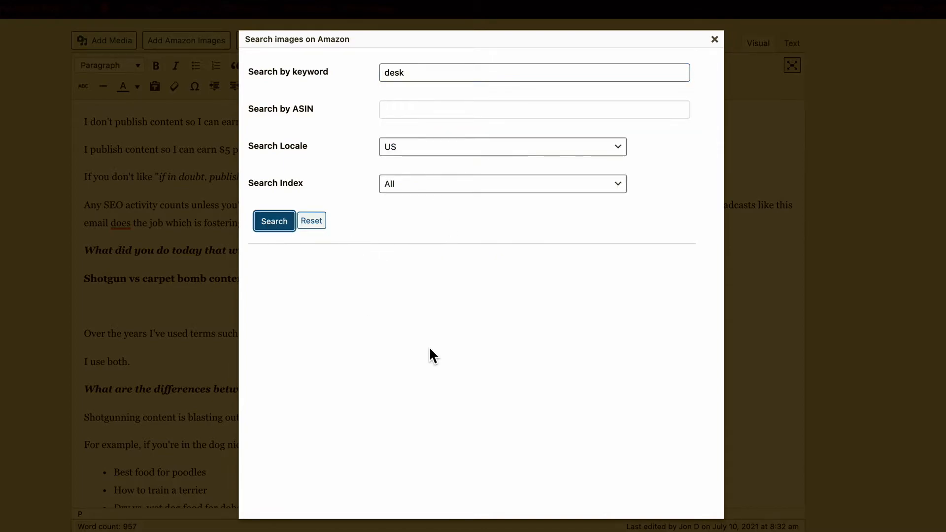
pyautogui.click(553, 446)
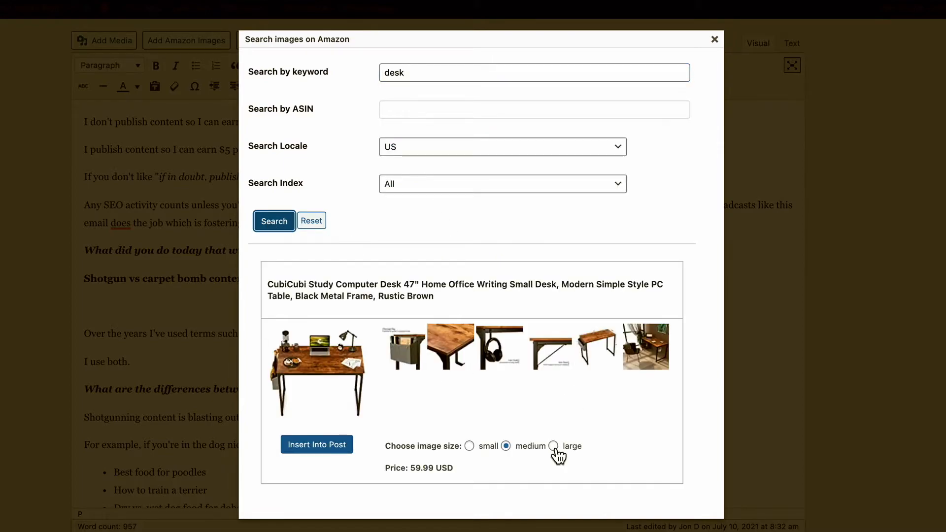
pyautogui.click(325, 448)
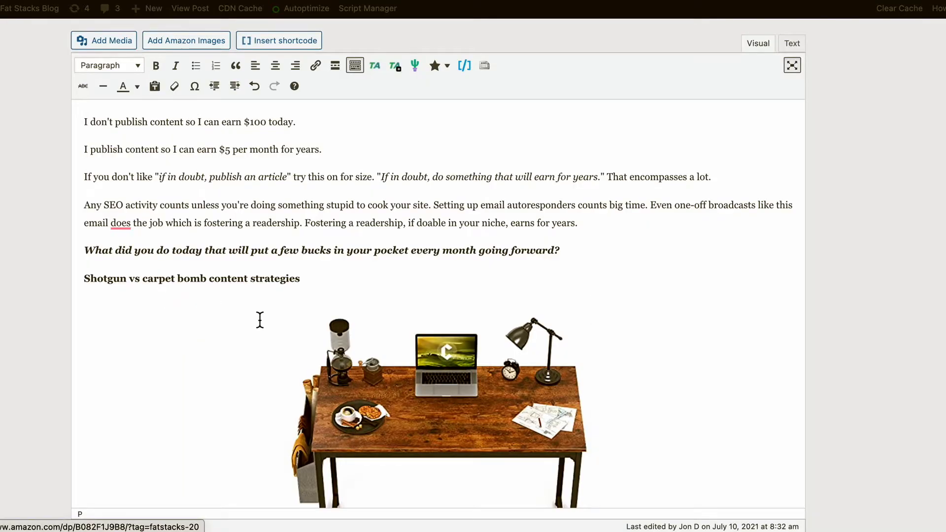
# Open the inserted desk image's details and examine the affiliate tag in its link URL.
pyautogui.scroll(-1, 223, 302)
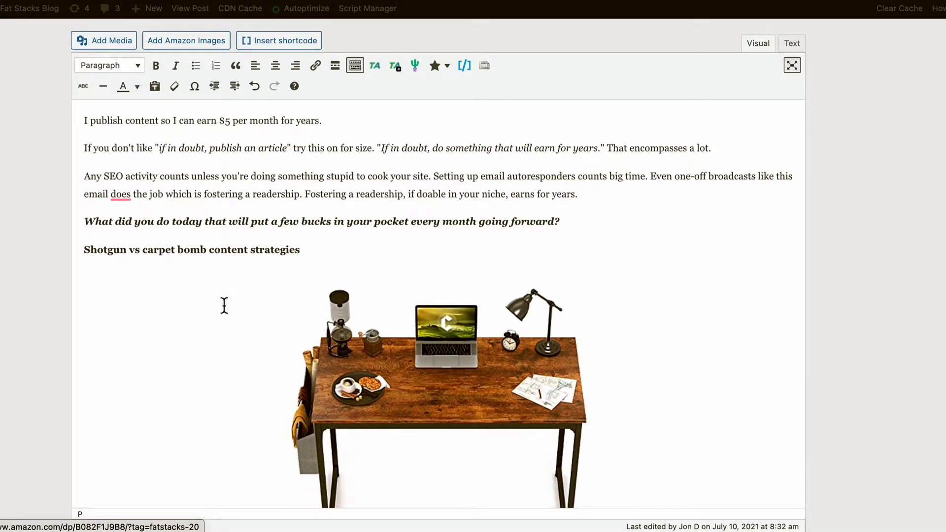
pyautogui.scroll(-1, 224, 306)
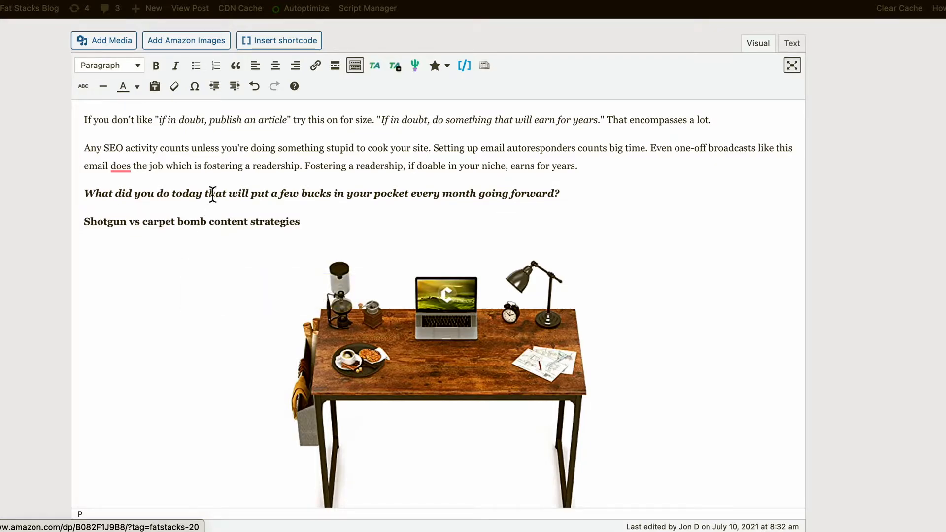
pyautogui.scroll(-2, 213, 194)
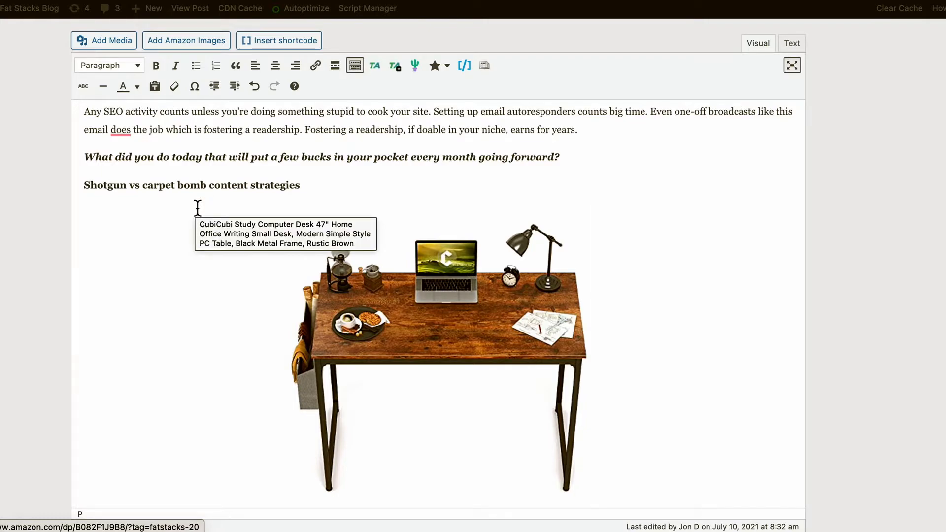
pyautogui.scroll(-1, 419, 292)
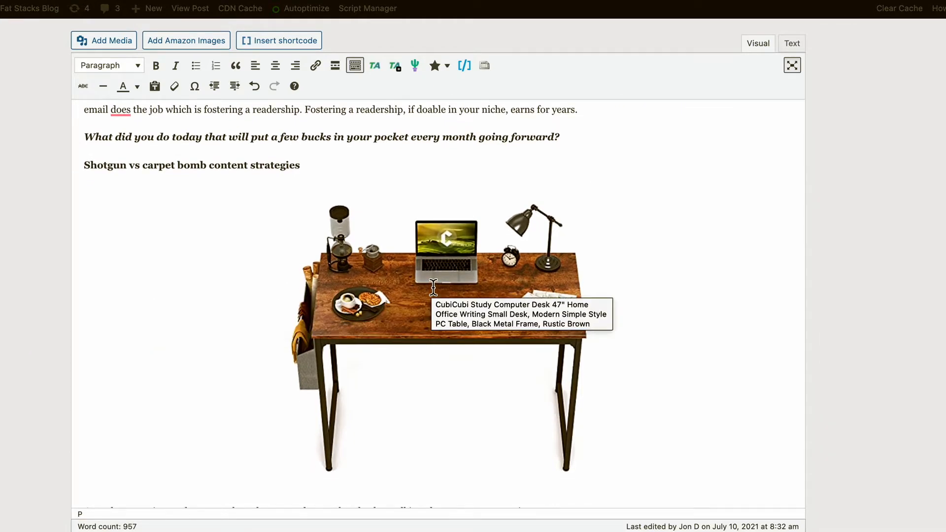
pyautogui.click(433, 287)
pyautogui.click(469, 167)
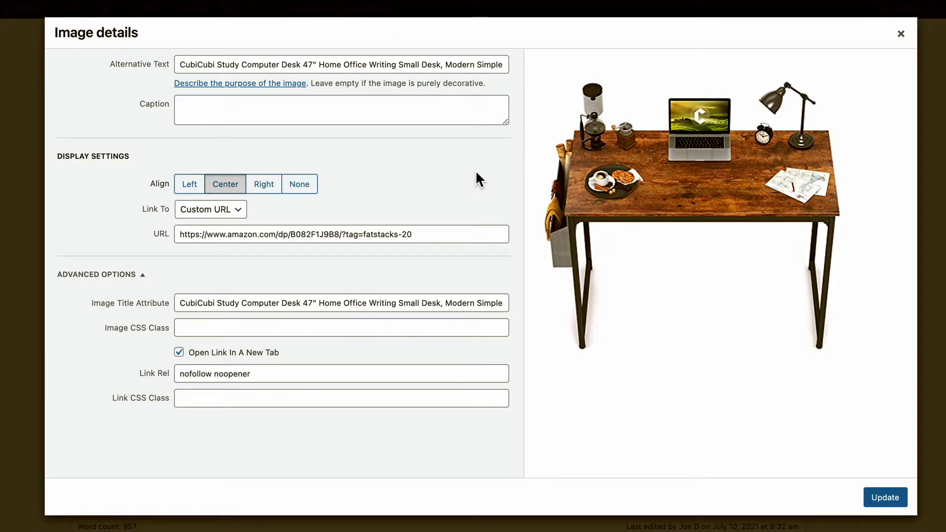
pyautogui.moveTo(422, 232); pyautogui.dragTo(182, 233)
pyautogui.click(334, 239)
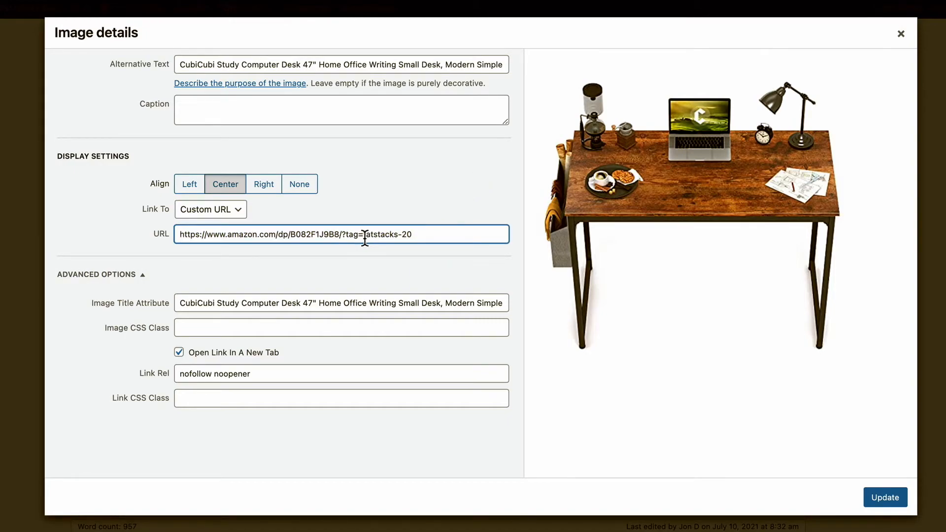
pyautogui.moveTo(364, 237); pyautogui.dragTo(415, 238)
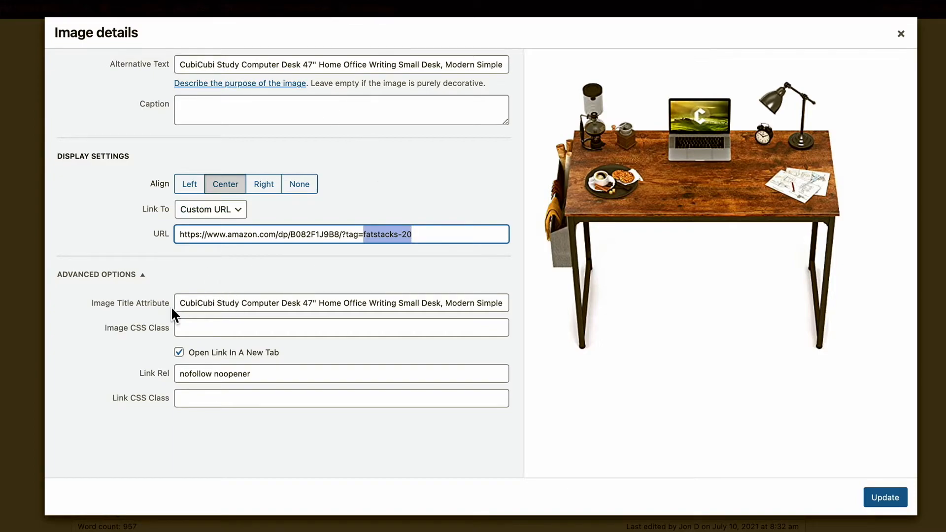
# Check the desk image's alternative text, title attribute and affiliate tag, and close the details without changes.
pyautogui.click(325, 67)
pyautogui.click(202, 303)
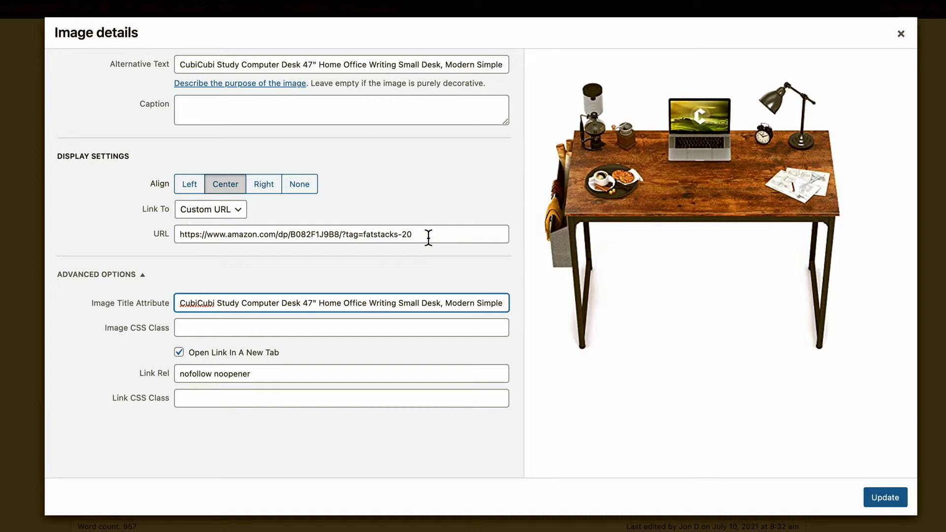
pyautogui.moveTo(428, 237); pyautogui.dragTo(363, 238)
pyautogui.click(408, 195)
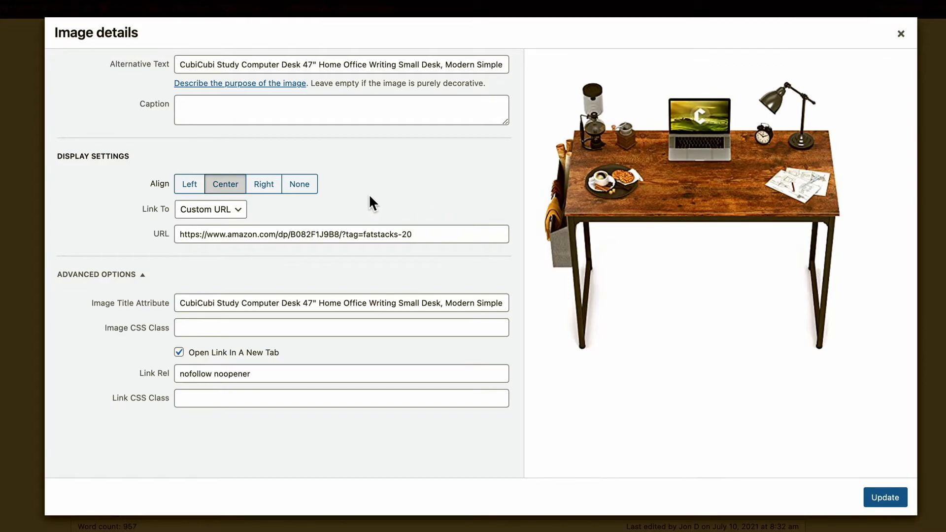
pyautogui.click(902, 34)
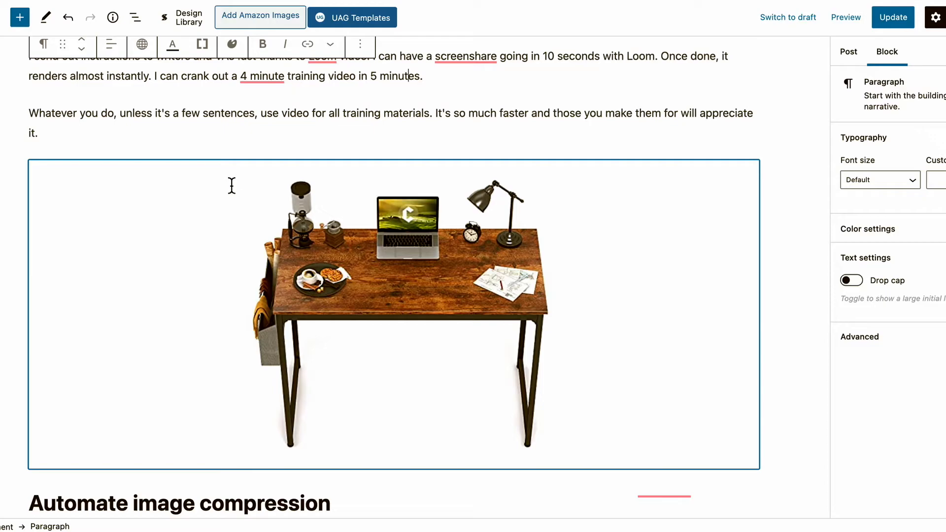
# In the block editor post, add an empty paragraph below the paragraph ending "4 minute training video in 5 minutes.".
pyautogui.click(436, 84)
pyautogui.press('Return')
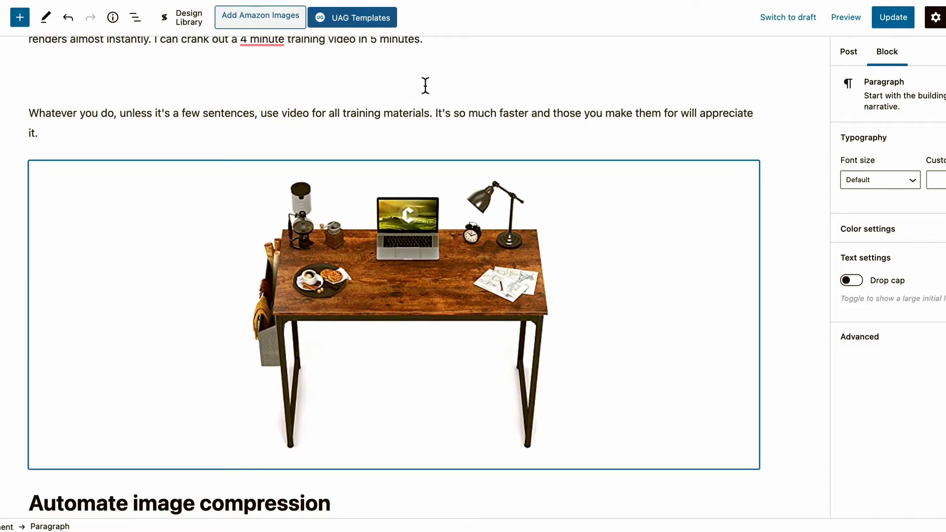
pyautogui.moveTo(394, 94)
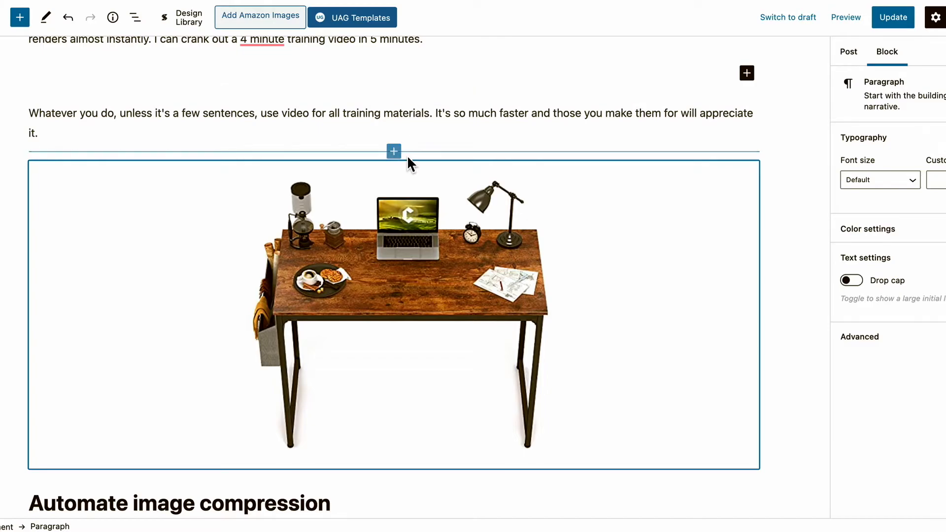
pyautogui.scroll(-1, 452, 302)
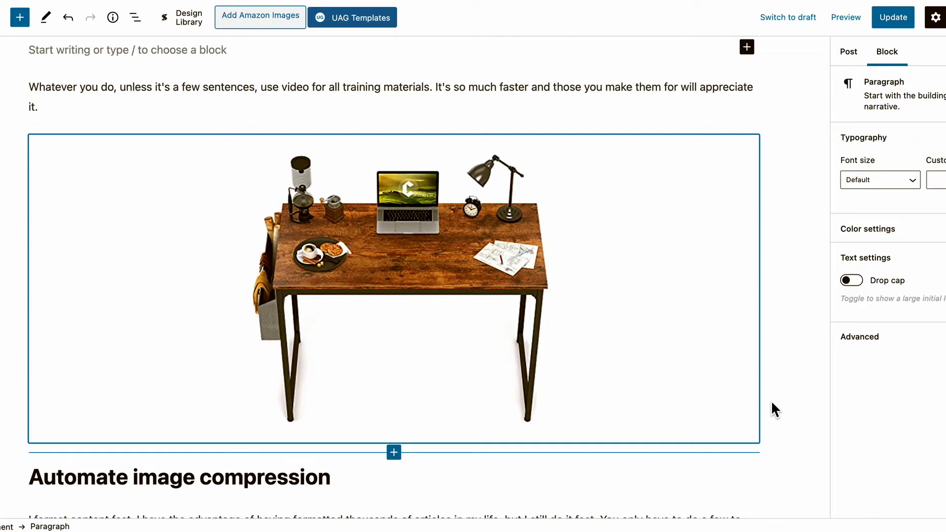
# Add an empty paragraph between the desk image and the heading "Automate image compression", and open its block inserter.
pyautogui.click(731, 401)
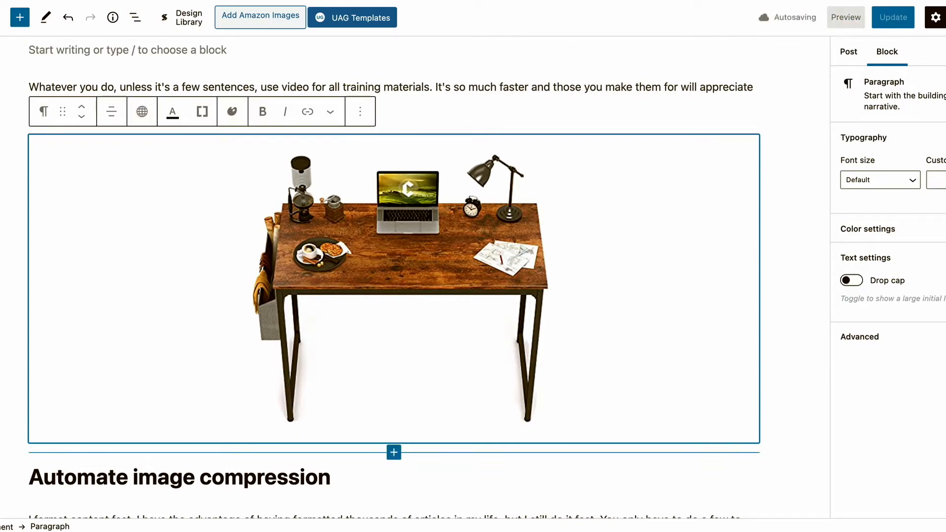
pyautogui.click(48, 469)
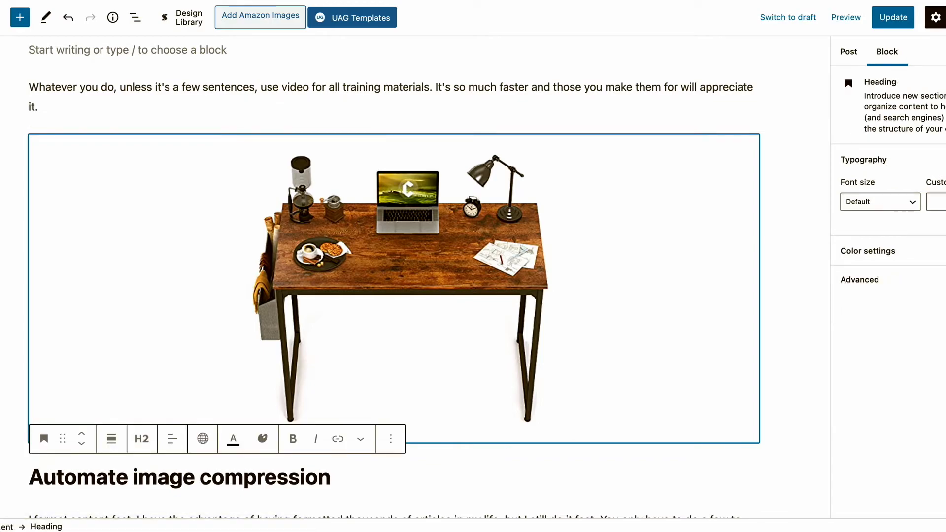
pyautogui.press('Return')
pyautogui.press('Up')
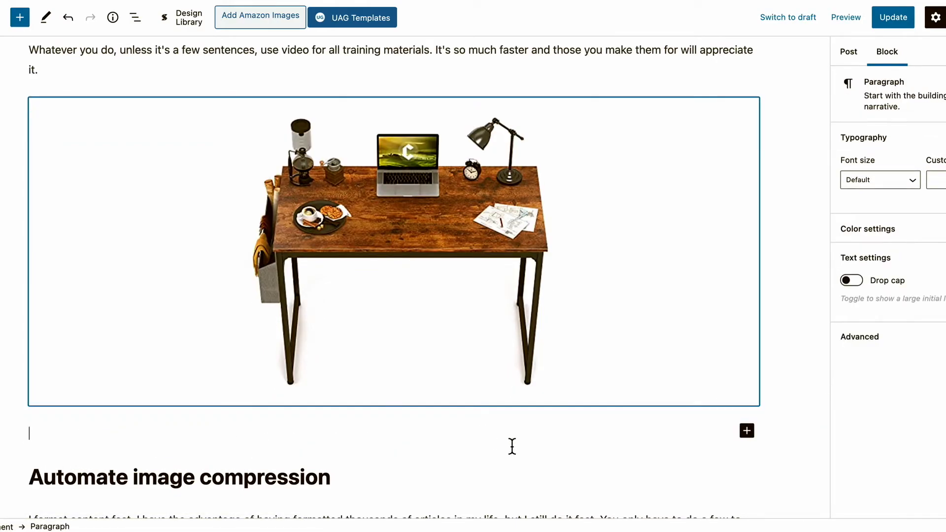
pyautogui.click(748, 432)
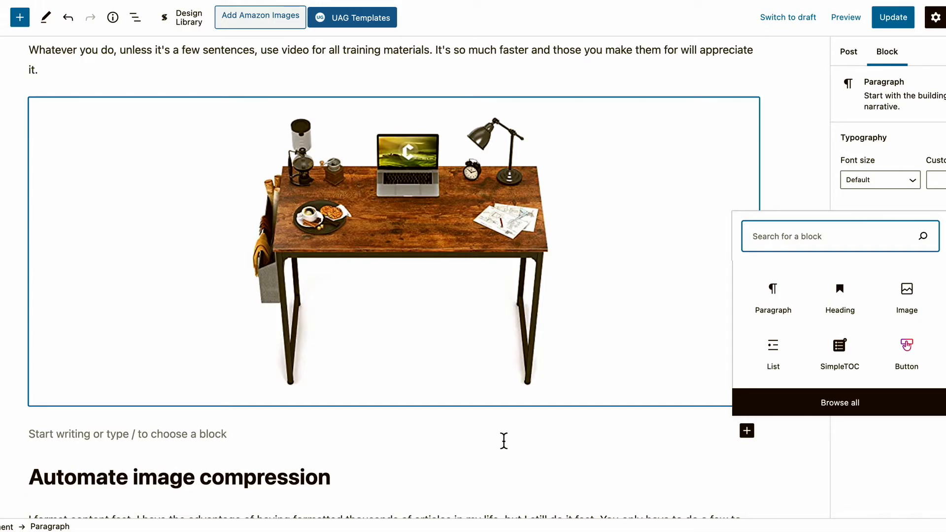
# Insert a 50 / 50 Columns block in the empty paragraph above "Whatever you do, unless it's a few sentences".
pyautogui.scroll(3, 517, 431)
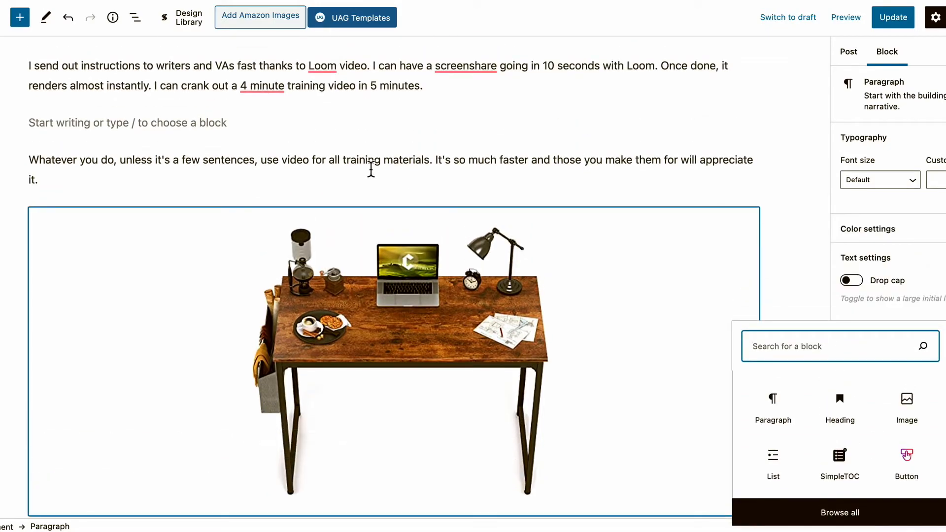
pyautogui.click(222, 124)
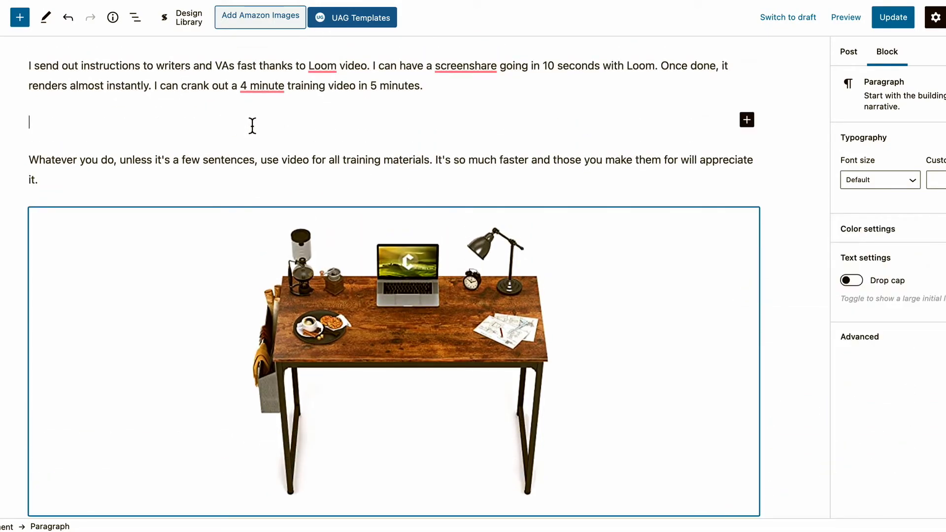
pyautogui.click(747, 120)
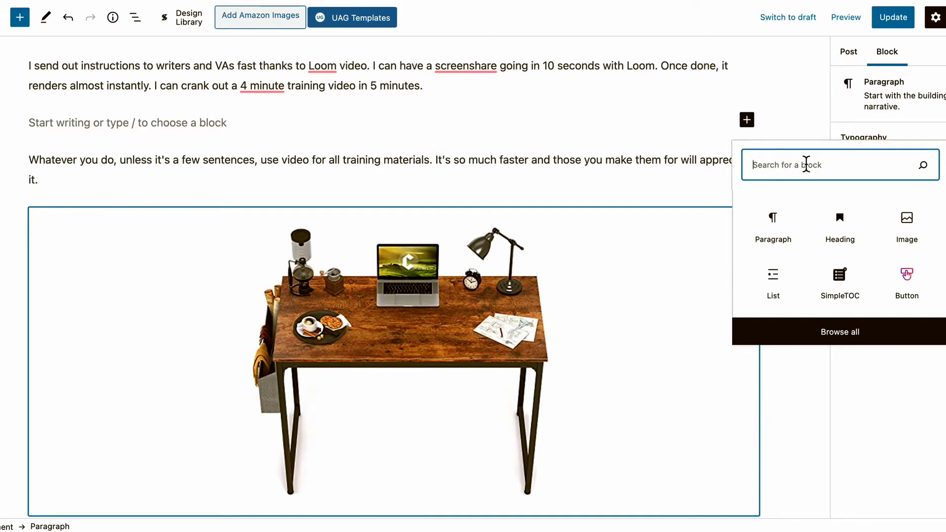
pyautogui.write('colu')
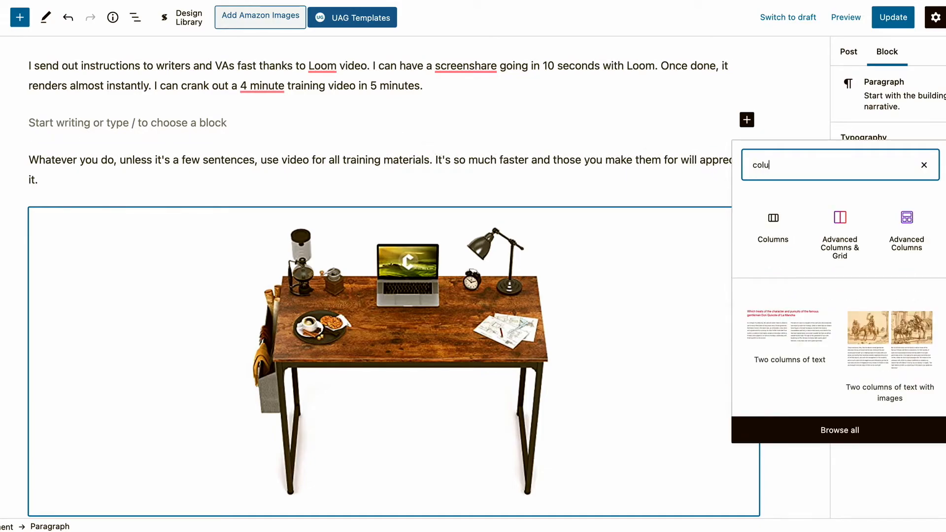
pyautogui.click(772, 232)
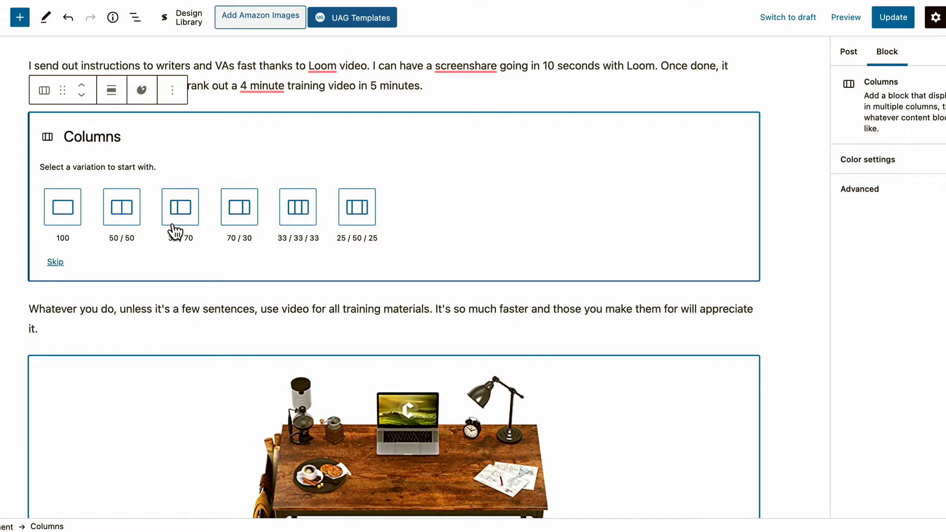
pyautogui.click(138, 221)
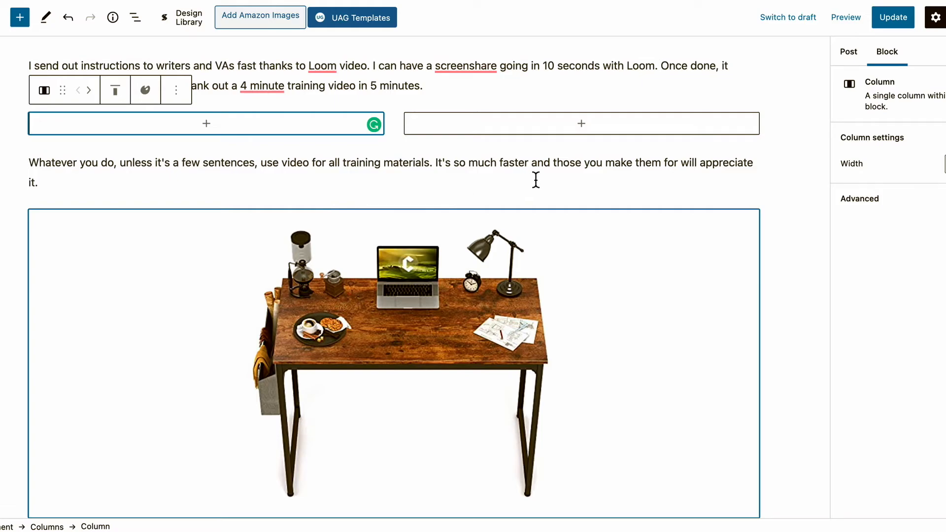
# Move the desk image from its own paragraph into the first column of the Columns block.
pyautogui.click(398, 290)
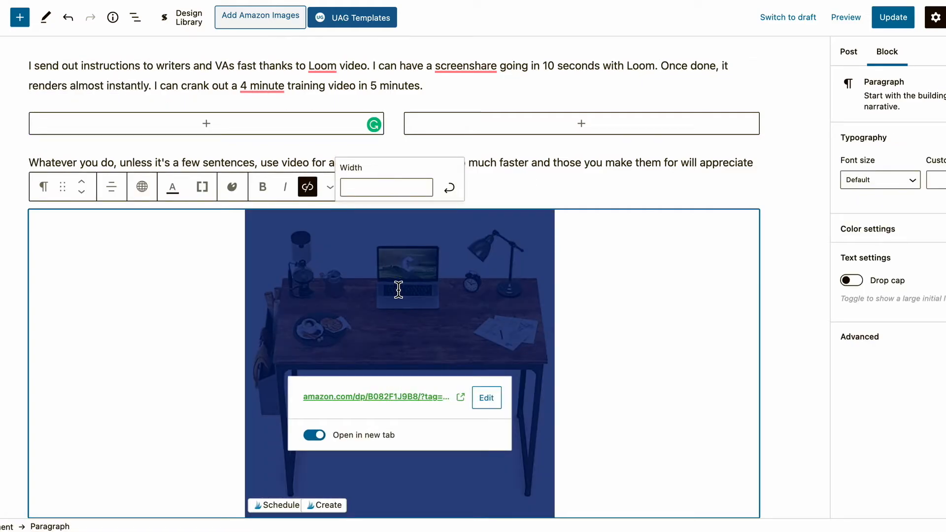
pyautogui.press('BackSpace')
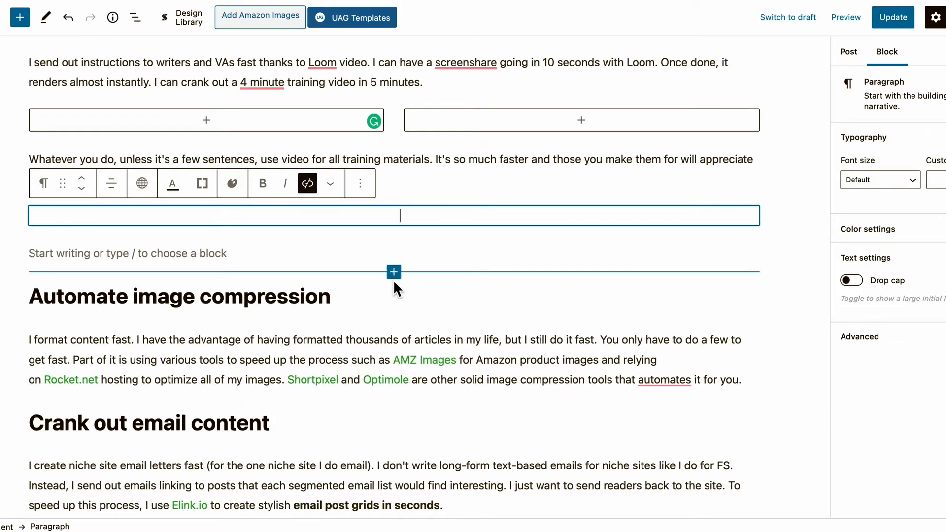
pyautogui.click(207, 121)
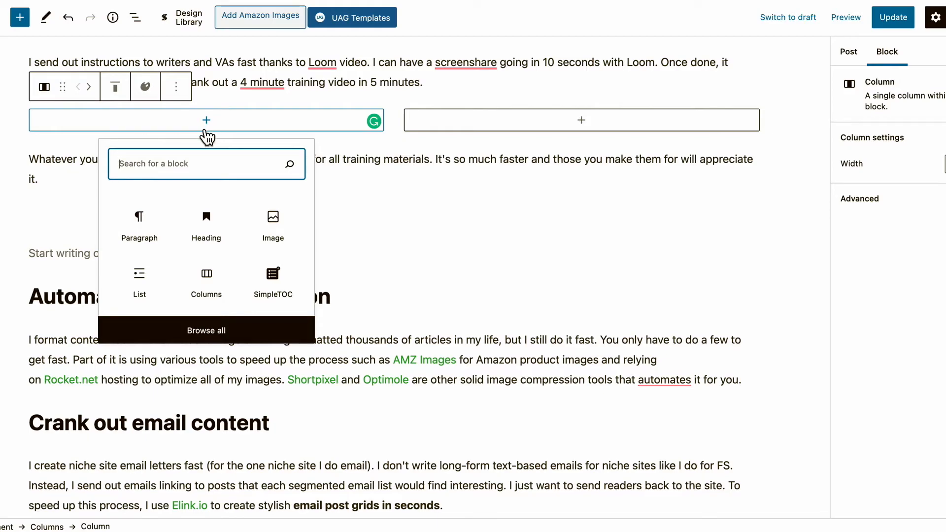
pyautogui.click(141, 217)
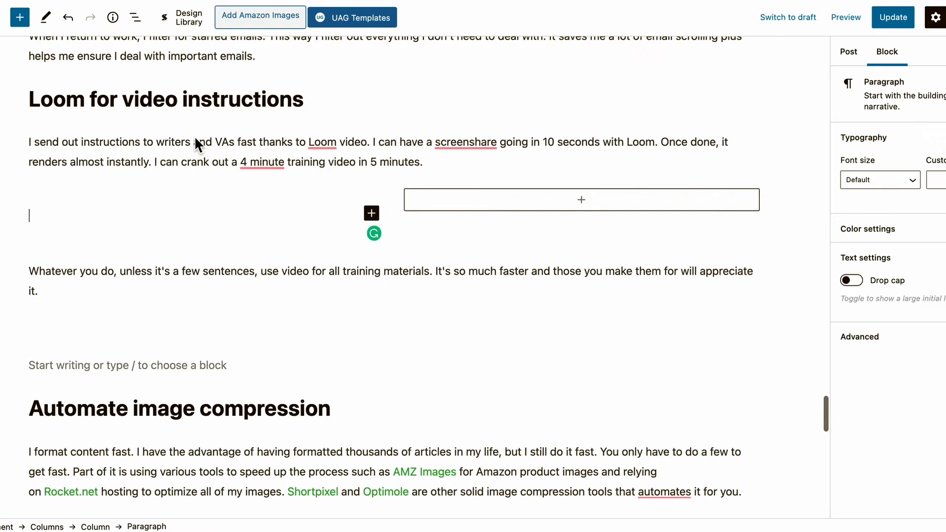
pyautogui.press('super+v')
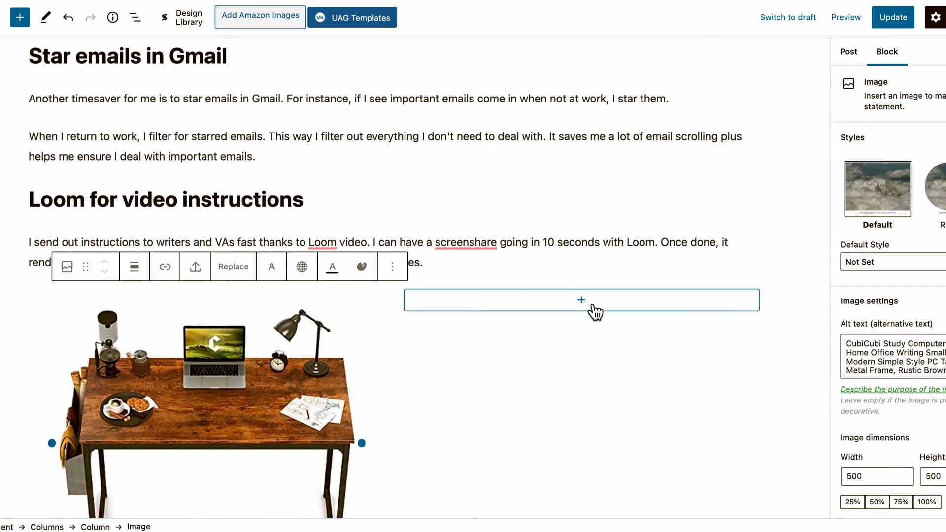
# Add a heading reading "Desk" in the column beside the desk image.
pyautogui.click(594, 308)
pyautogui.click(600, 414)
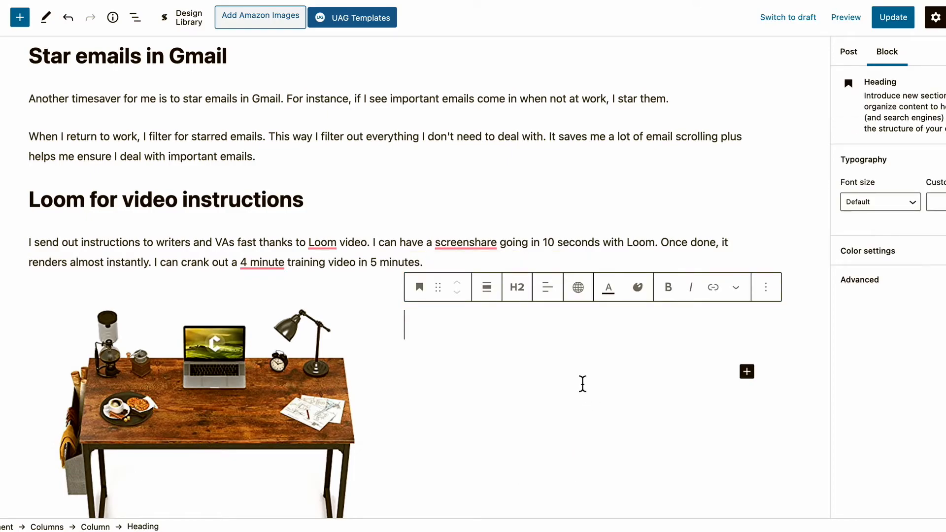
pyautogui.write('Desk')
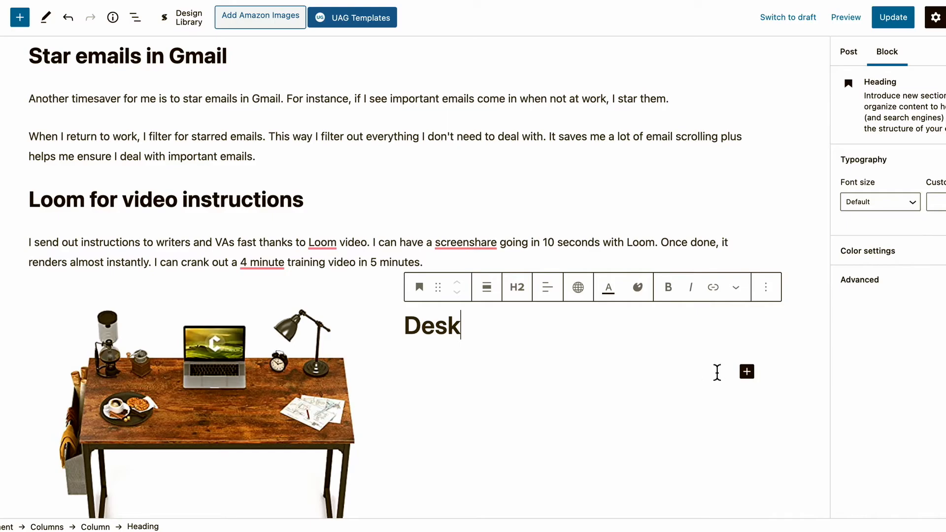
# Below the "Desk" heading, add a paragraph reading "dsjfkal;f" followed by an empty paragraph.
pyautogui.click(747, 373)
pyautogui.click(773, 237)
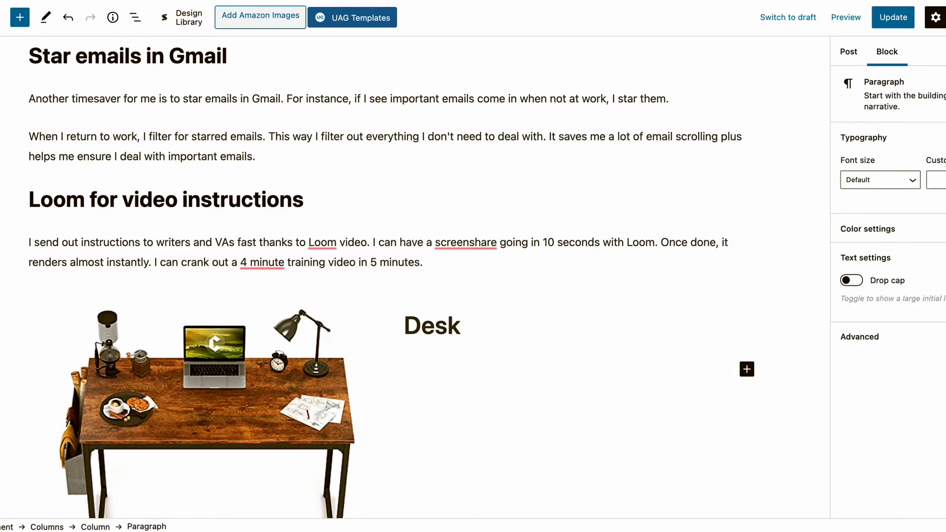
pyautogui.write('dsjfkal;f')
pyautogui.click(674, 336)
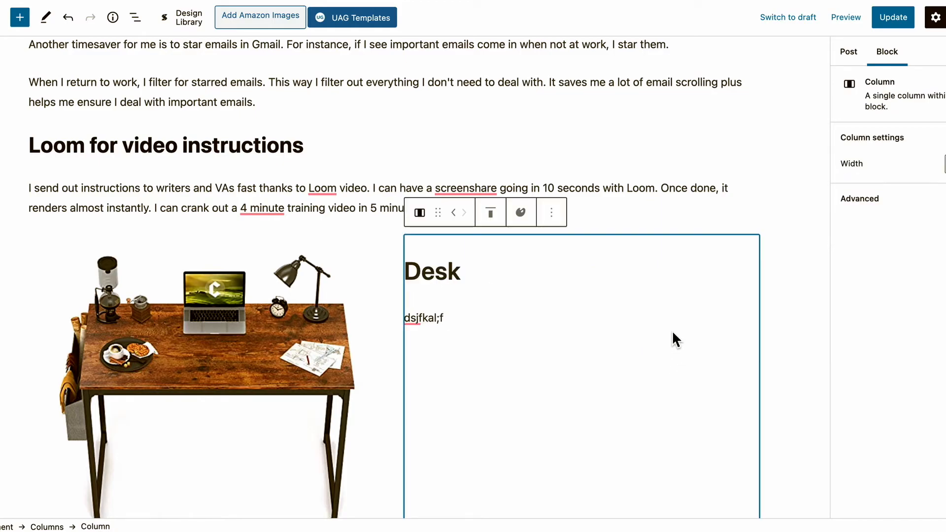
pyautogui.click(579, 329)
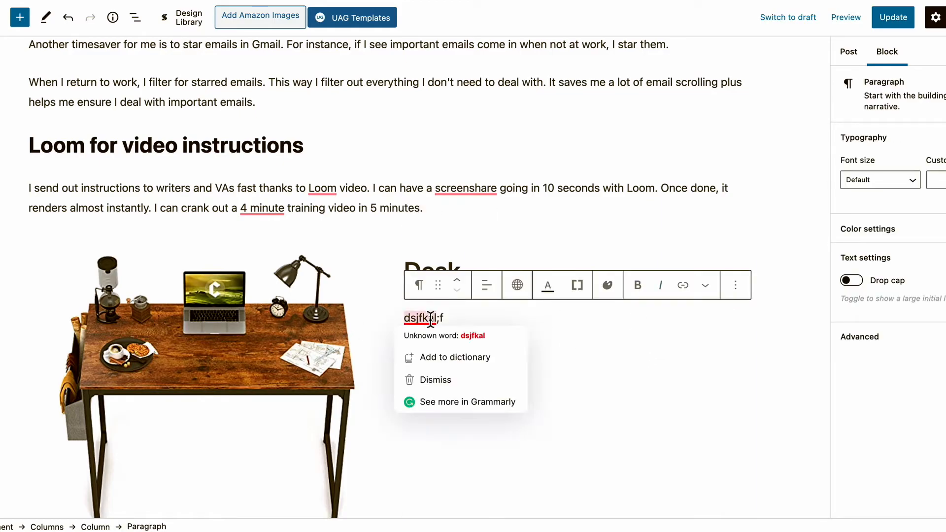
pyautogui.press('Return')
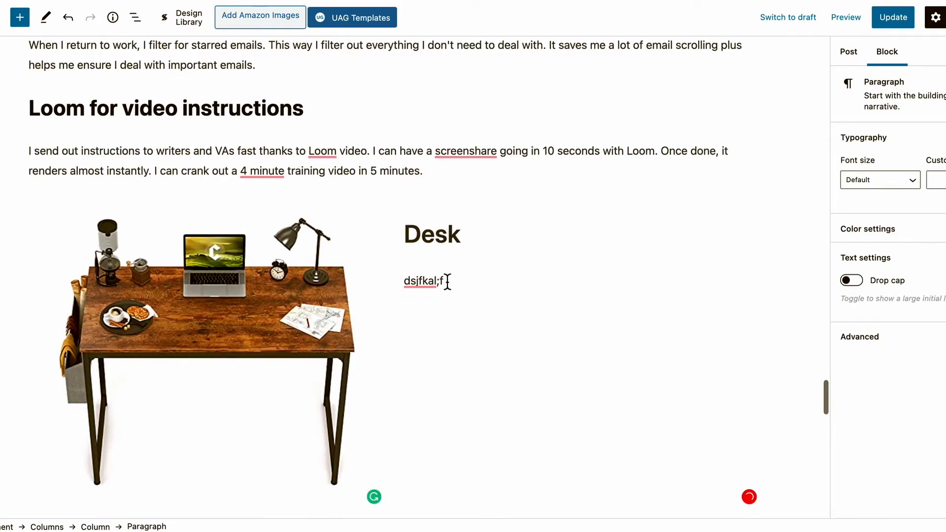
pyautogui.click(747, 316)
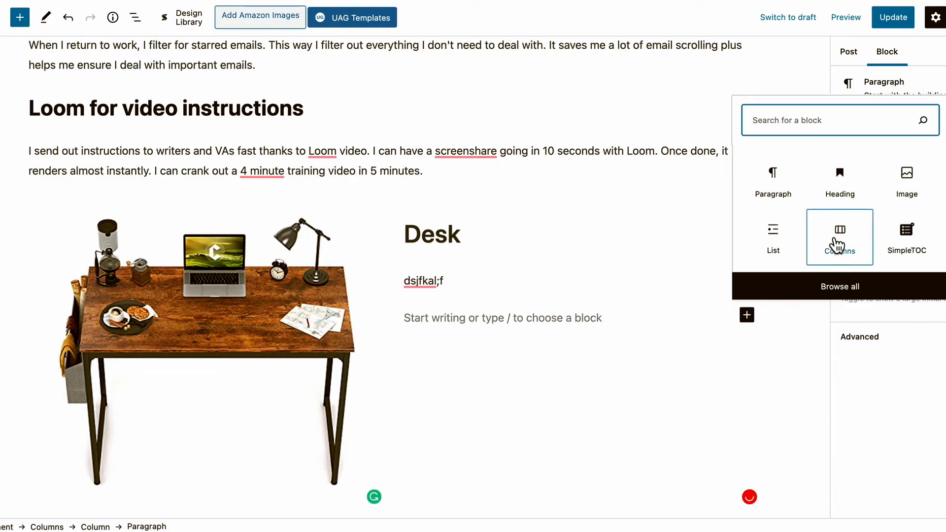
pyautogui.click(509, 370)
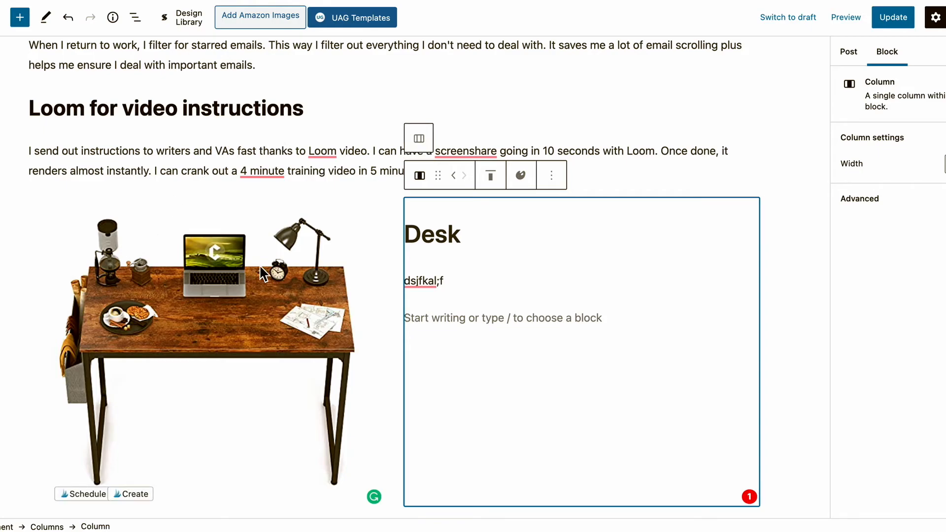
# Examine the two-column desk layout and compare it with the desk image's placement in the classic editor post.
pyautogui.scroll(-3, 357, 401)
pyautogui.scroll(3, 253, 354)
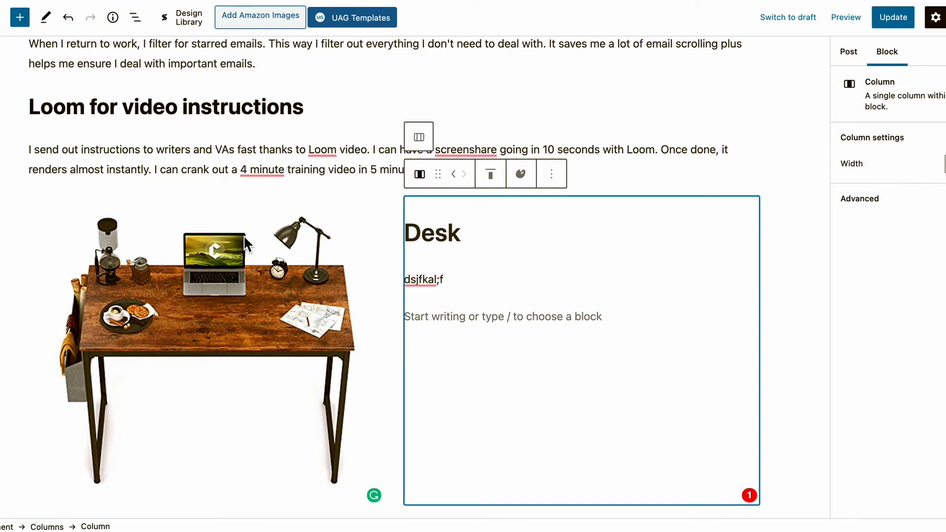
pyautogui.scroll(-3, 178, 354)
pyautogui.scroll(-1, 217, 369)
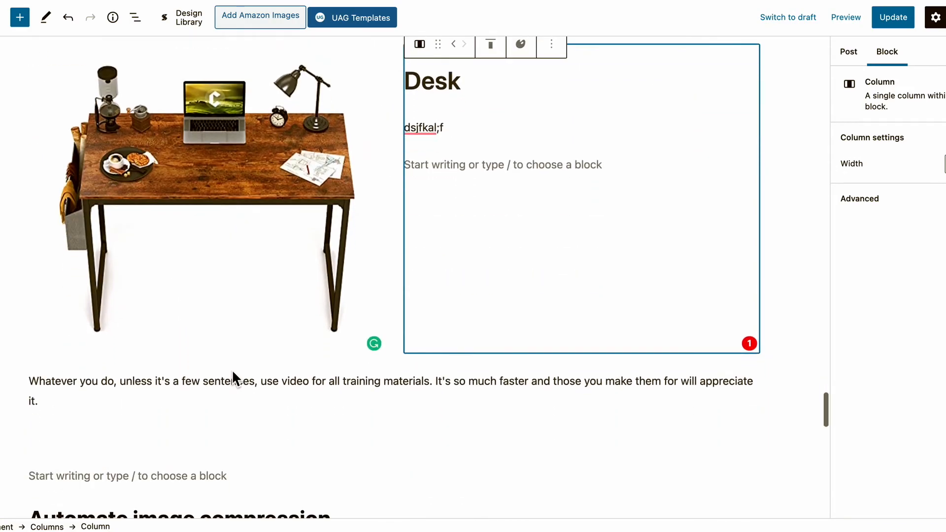
pyautogui.scroll(1, 231, 374)
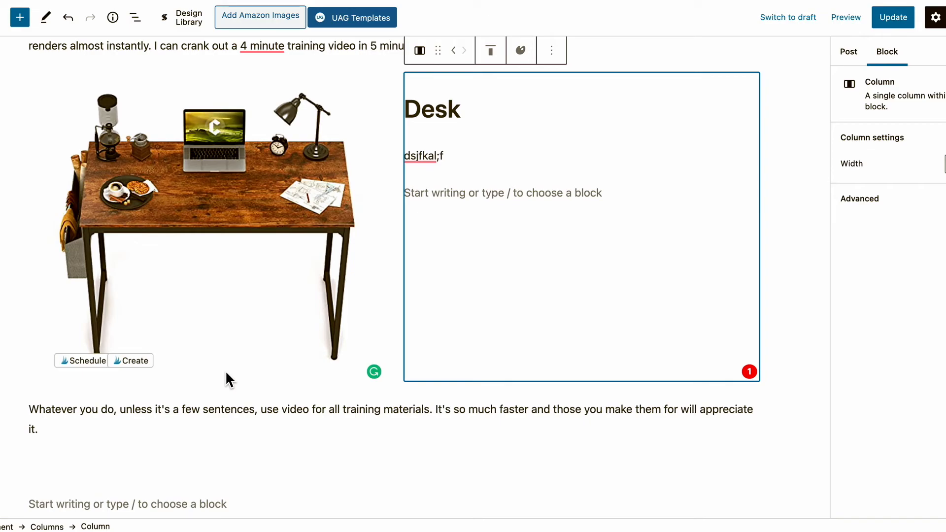
pyautogui.scroll(1, 229, 373)
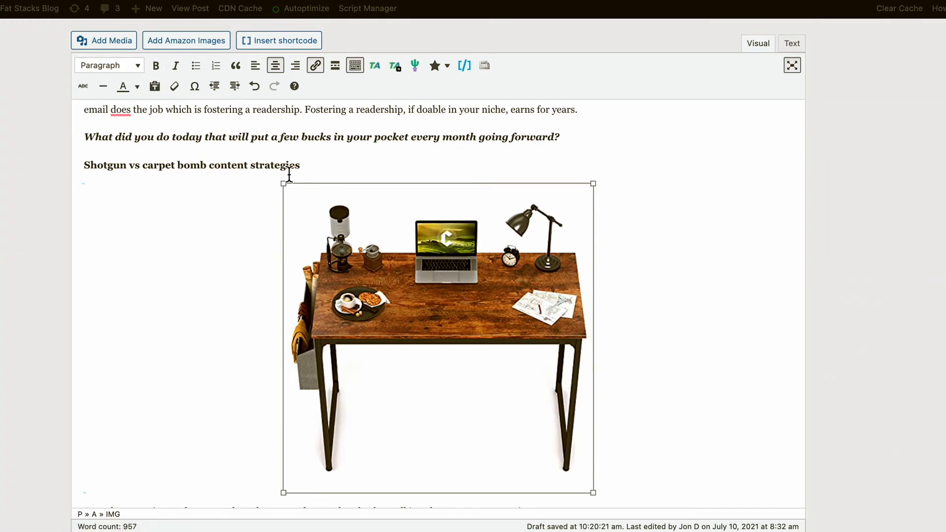
pyautogui.scroll(-3, 187, 342)
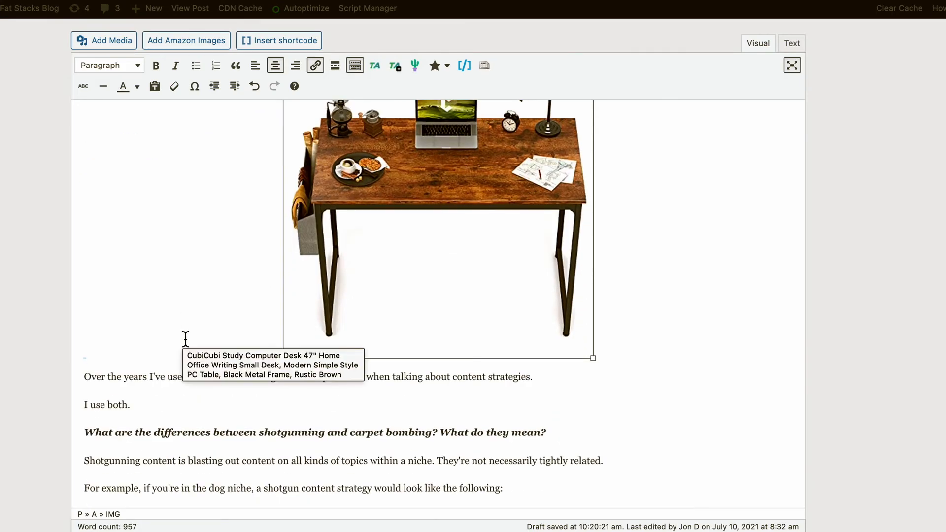
pyautogui.scroll(10, 180, 330)
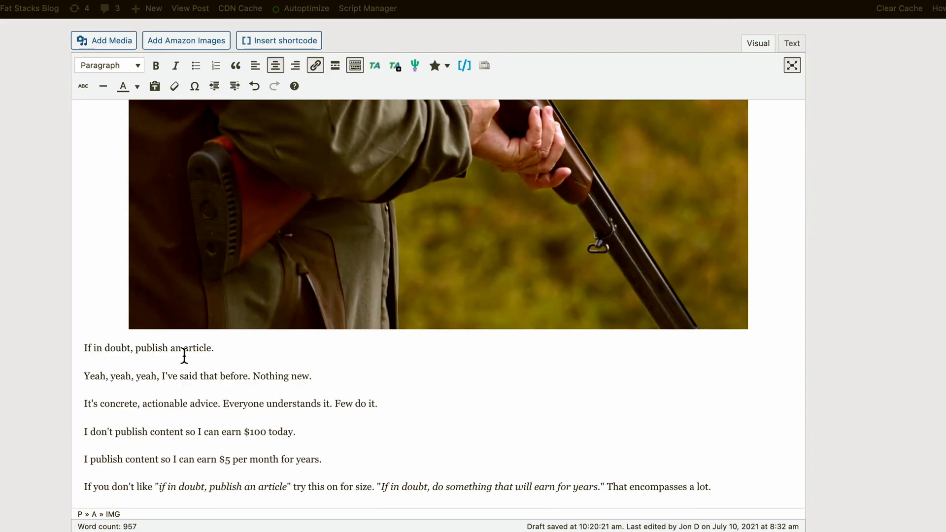
pyautogui.scroll(-4, 184, 355)
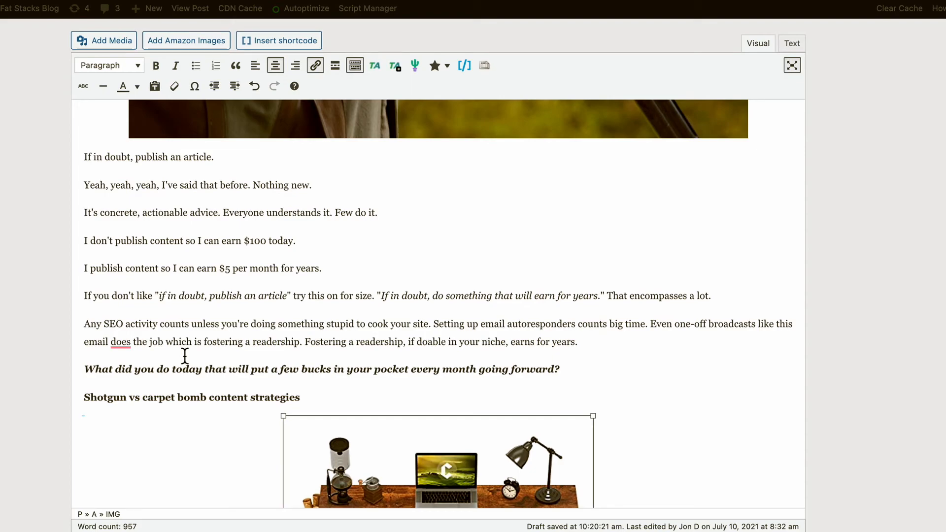
pyautogui.scroll(-4, 142, 323)
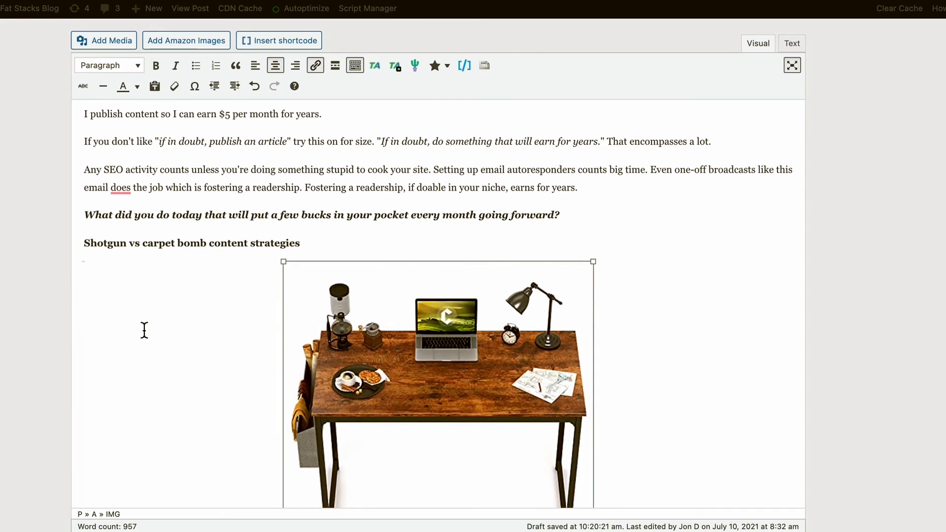